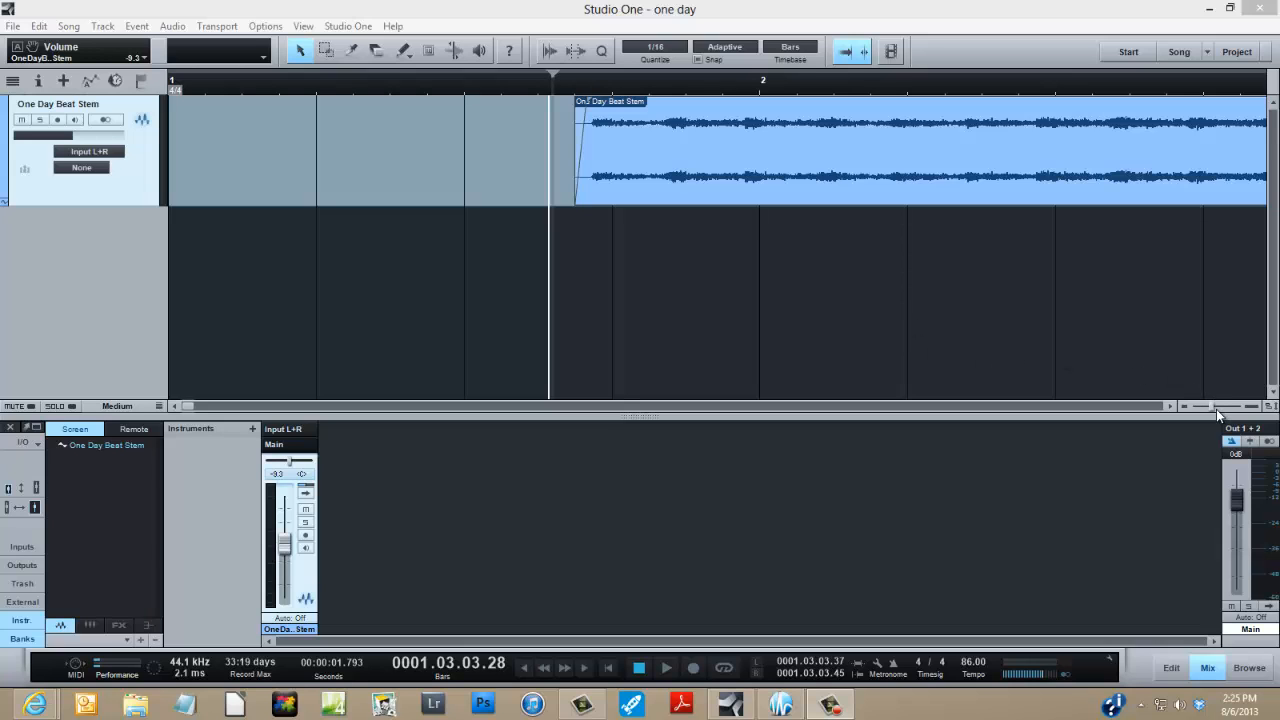
- Examine the One Day Beat Stem waveform from the intro through the section where the drums begin, around bars 5 to 10
left_click_drag(1215, 407, 1197, 409)
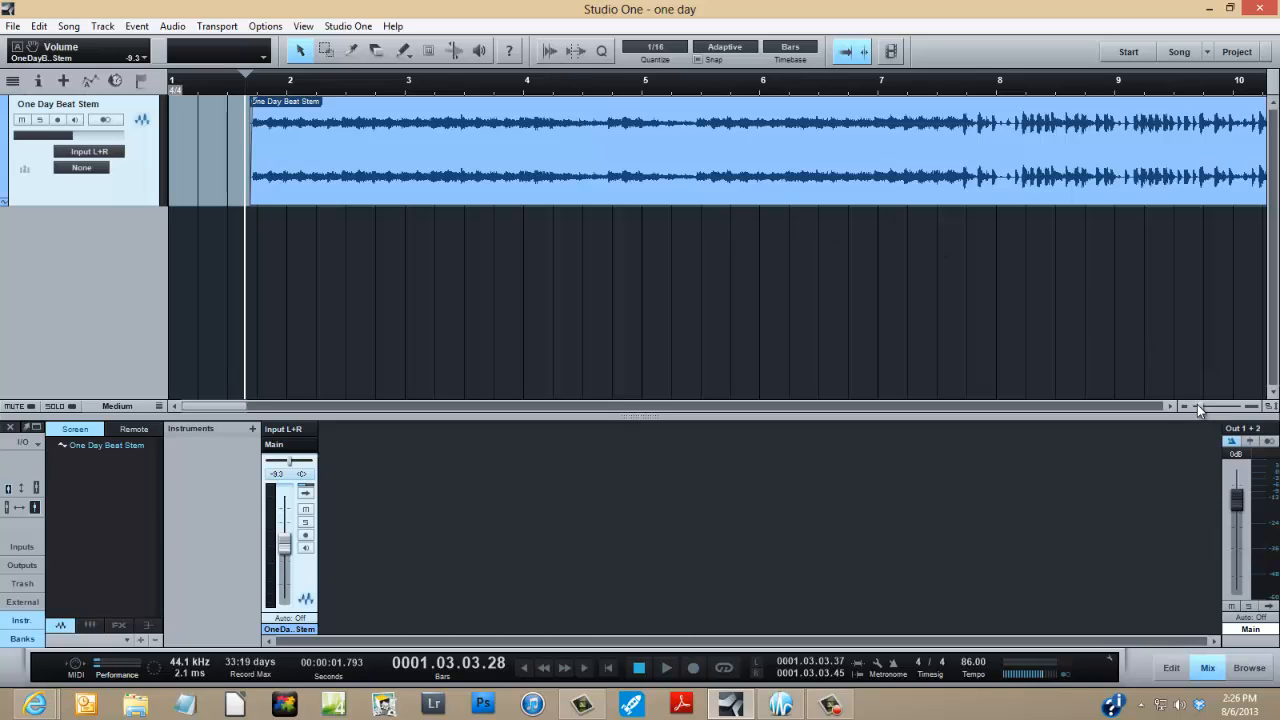
left_click_drag(1198, 406, 1195, 406)
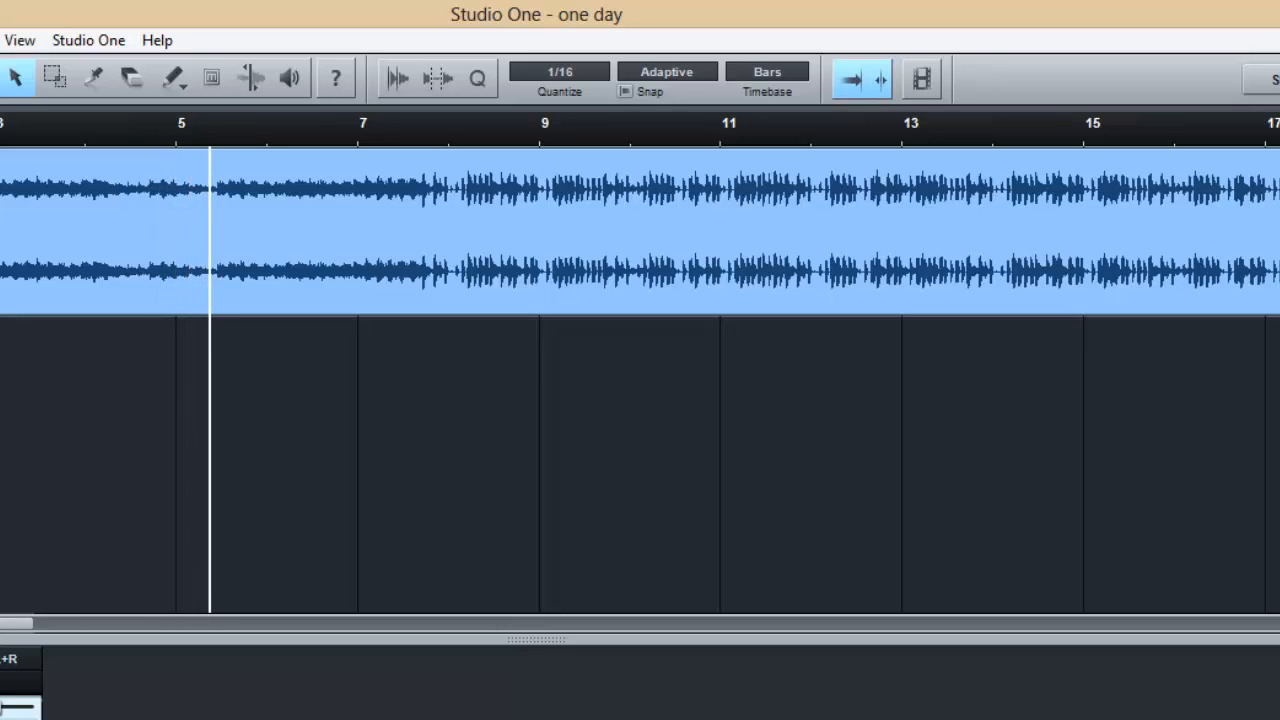
key("e")
key("e")
key("e")
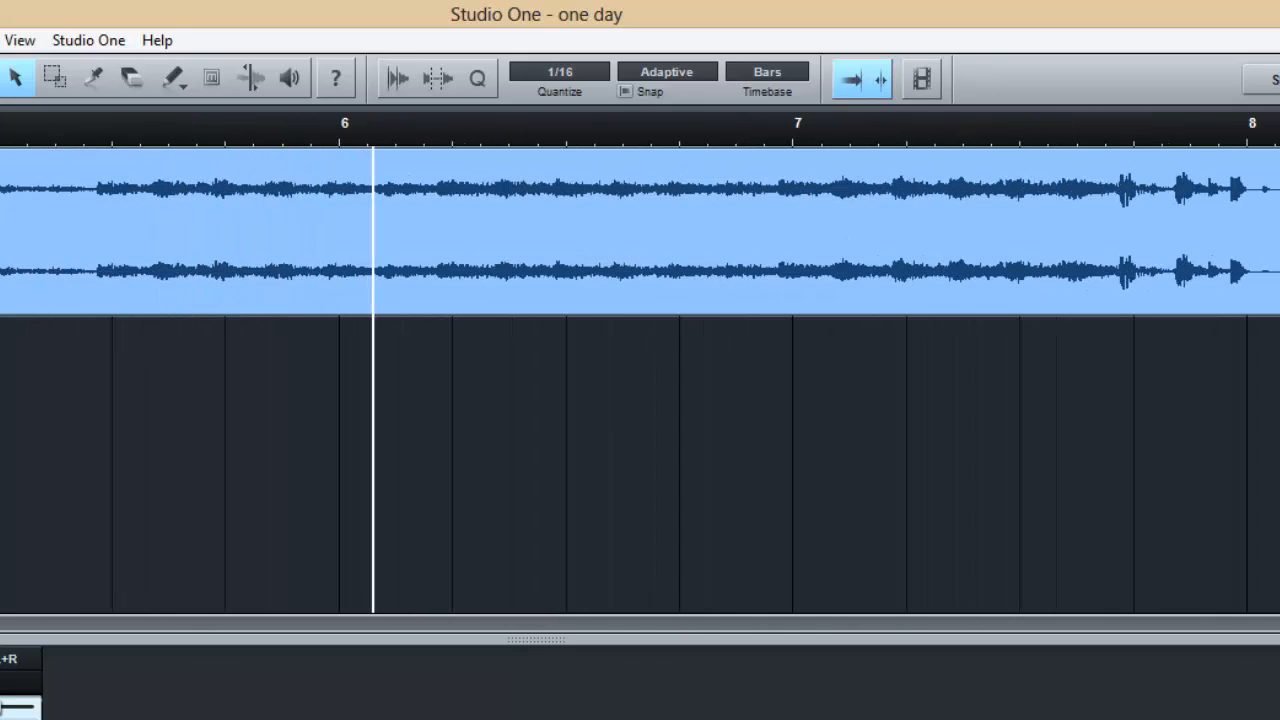
scroll(640, 380, "right", 5)
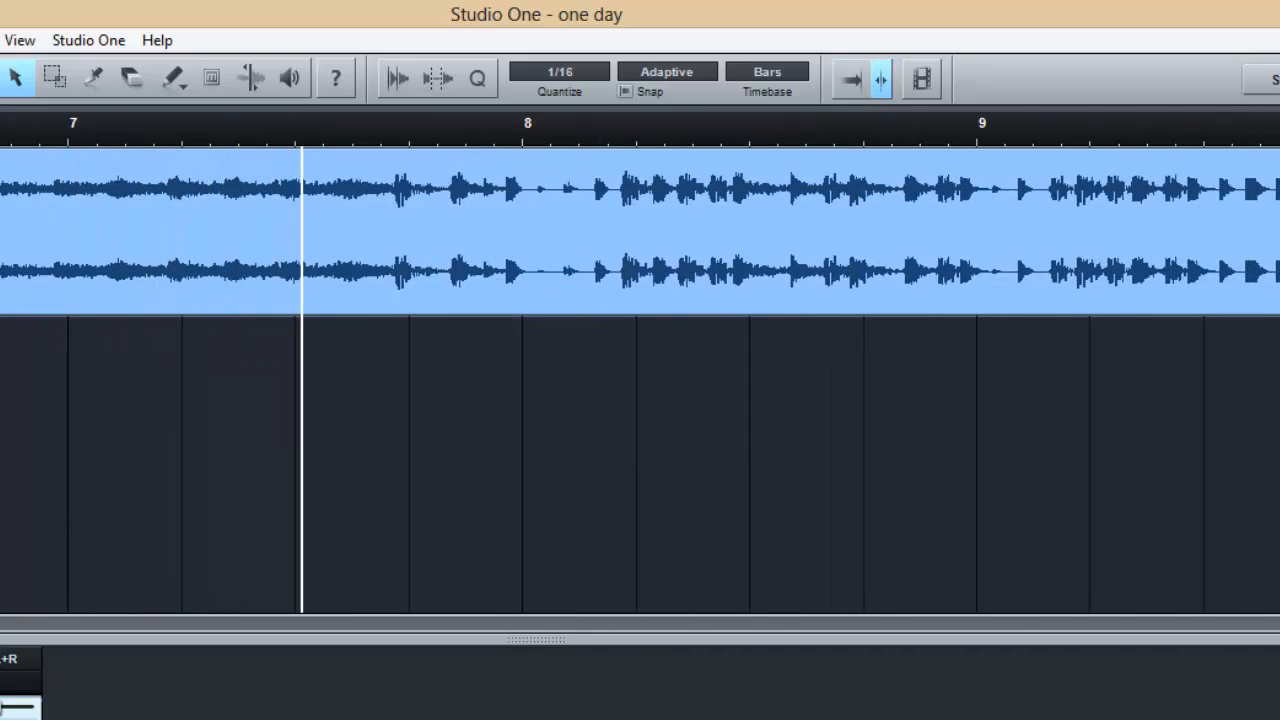
key("shift+e")
key("shift+e")
key("shift+e")
key("shift+e")
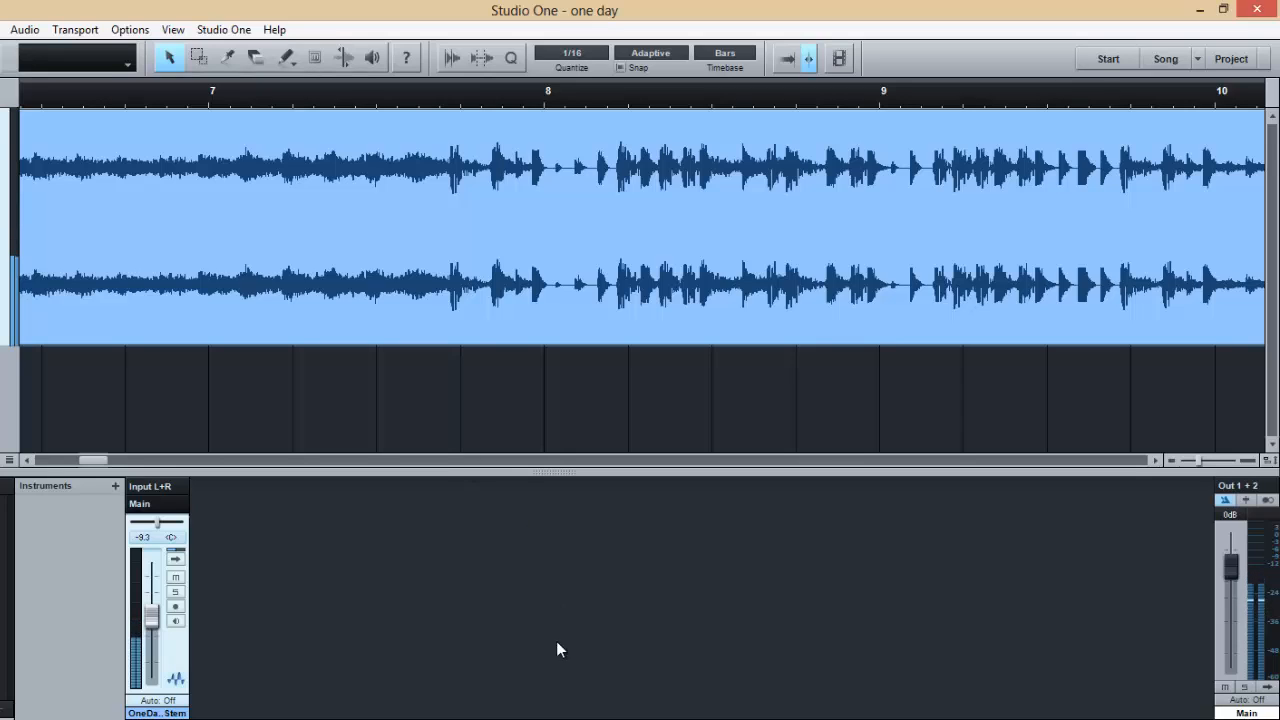
- Turn on autoscroll and play the beat stem from just before the first drum hit, before bar 8, into bar 9
key("f")
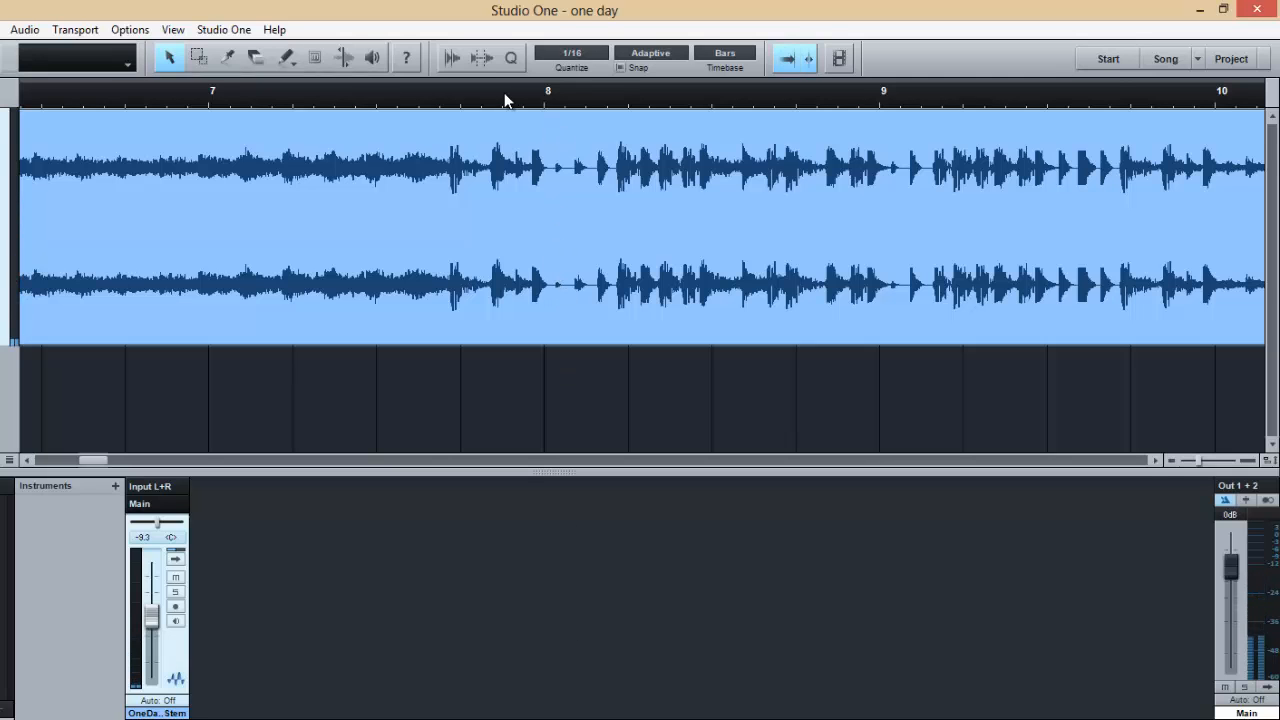
left_click(431, 93)
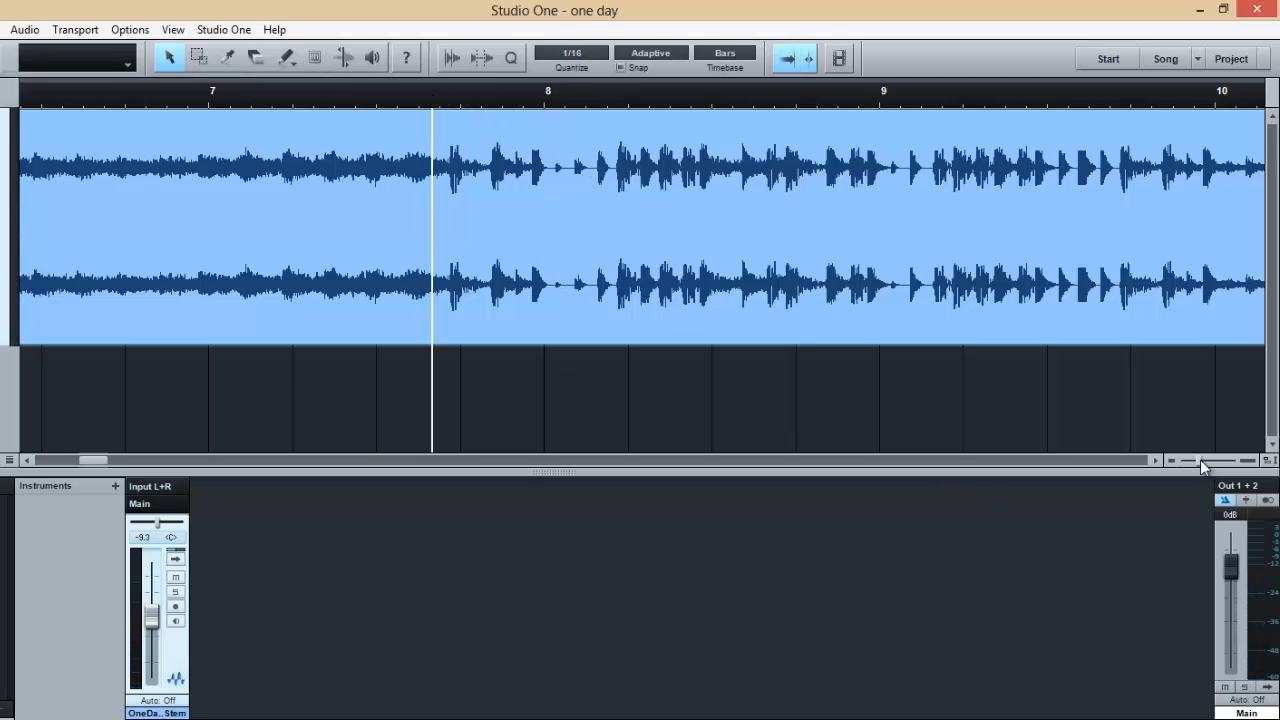
left_click_drag(1199, 461, 1202, 461)
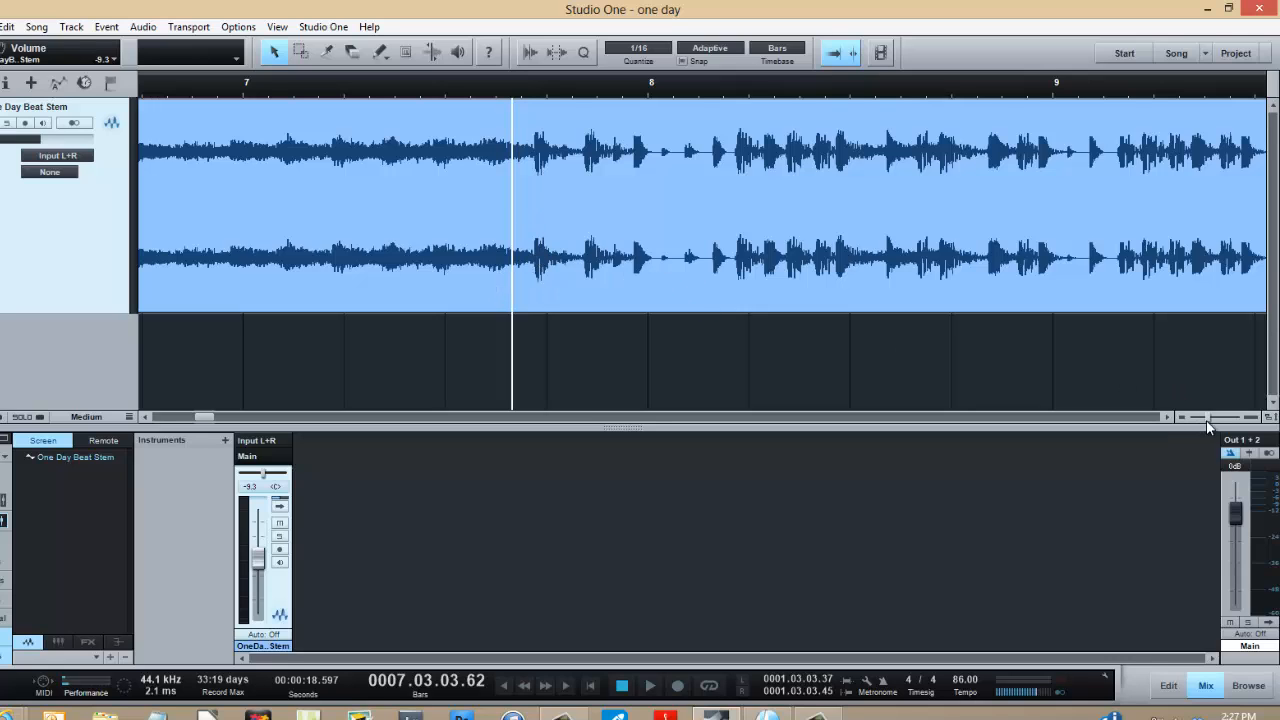
left_click_drag(1209, 418, 1213, 418)
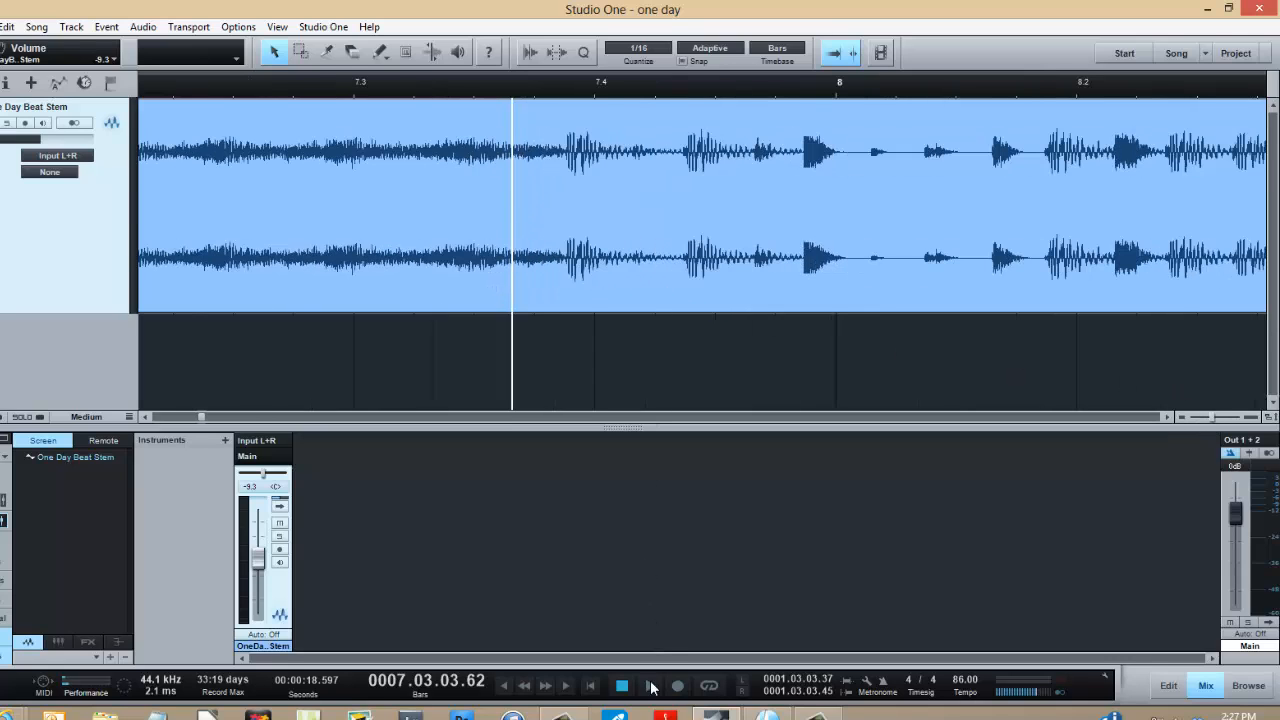
left_click(649, 687)
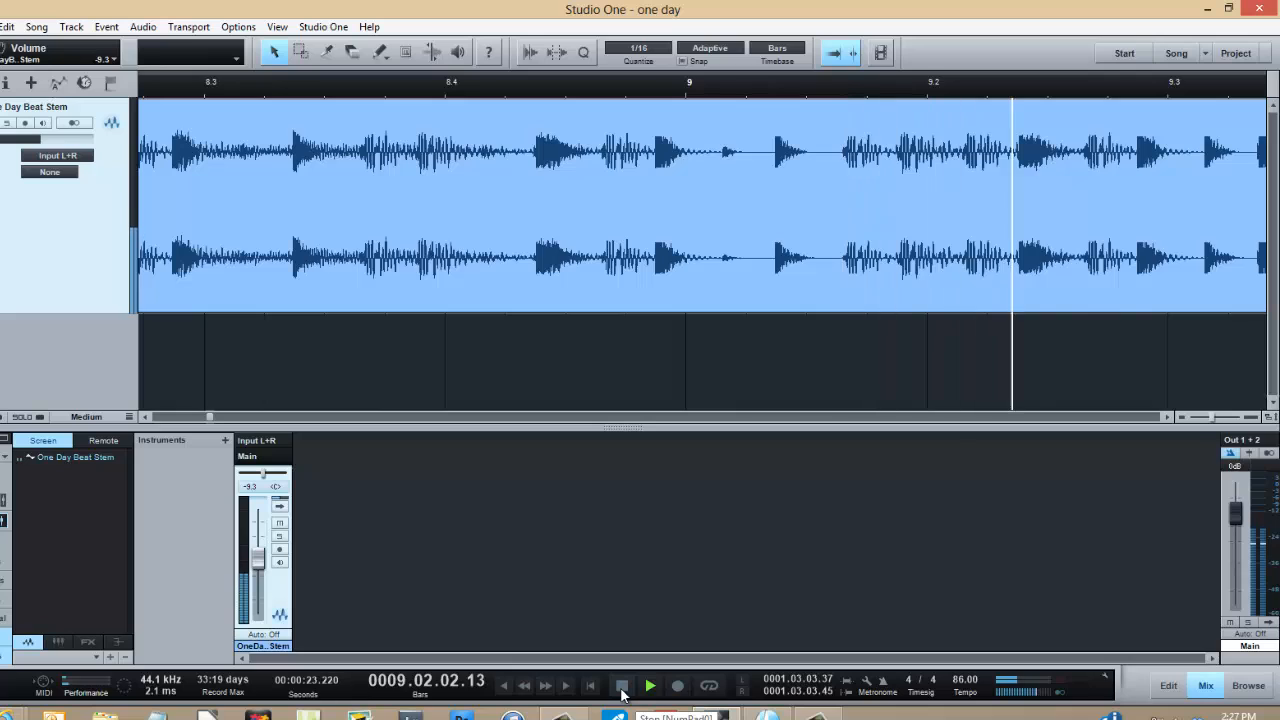
left_click(622, 690)
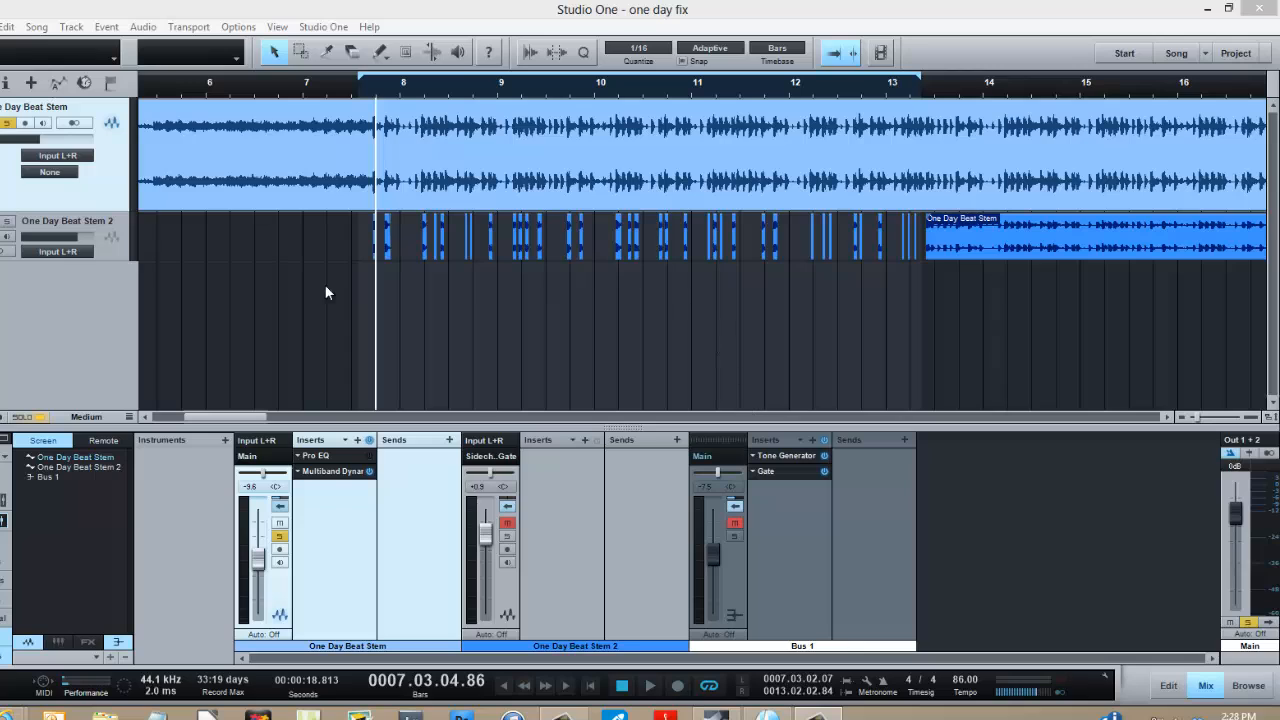
- Play the soloed One Day Beat Stem in the one day fix song, and return the playhead to before the first drum hit
left_click(652, 690)
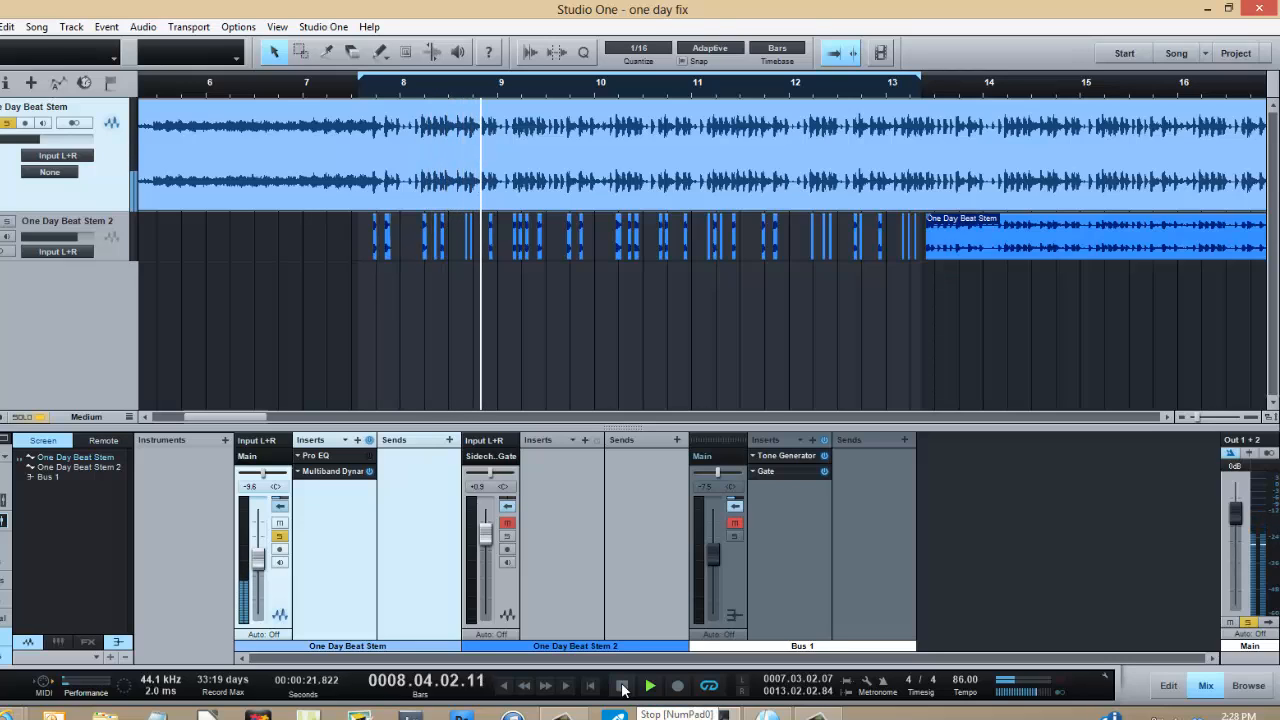
left_click(622, 688)
left_click(369, 80)
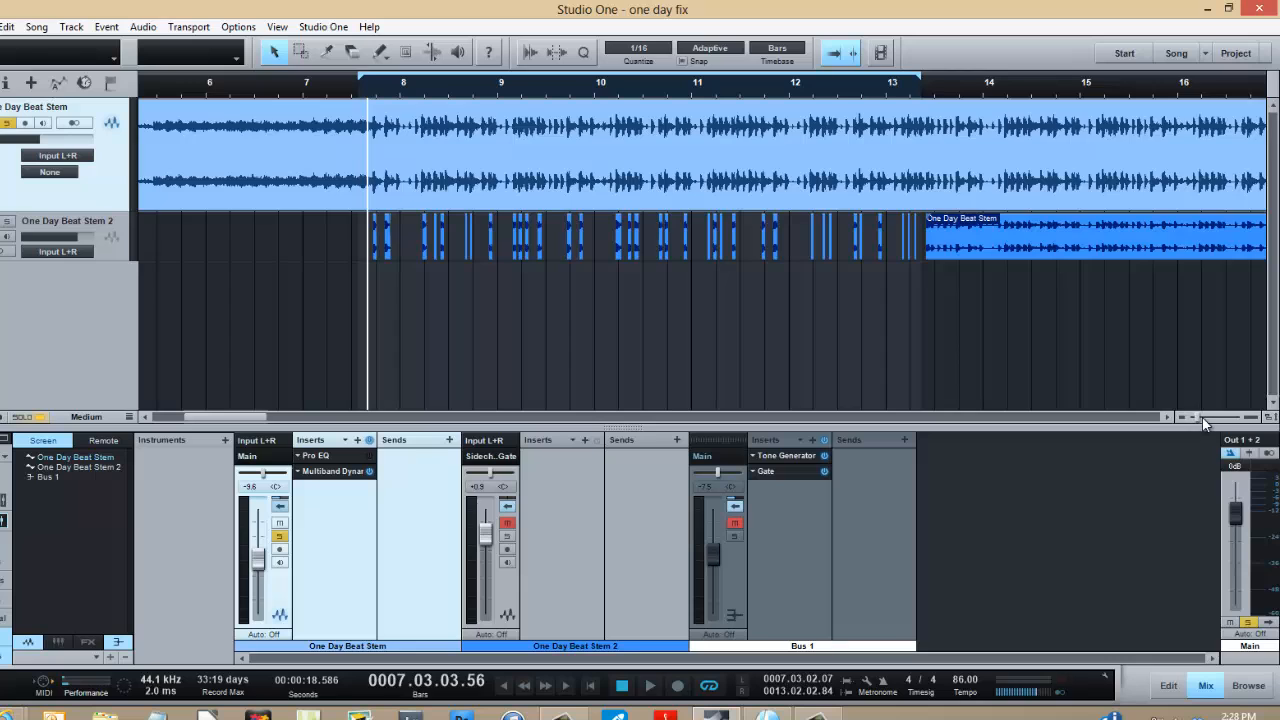
- Activate the Pro EQ insert on the One Day Beat Stem channel and inspect its LF band curve in the plug-in window
key("e")
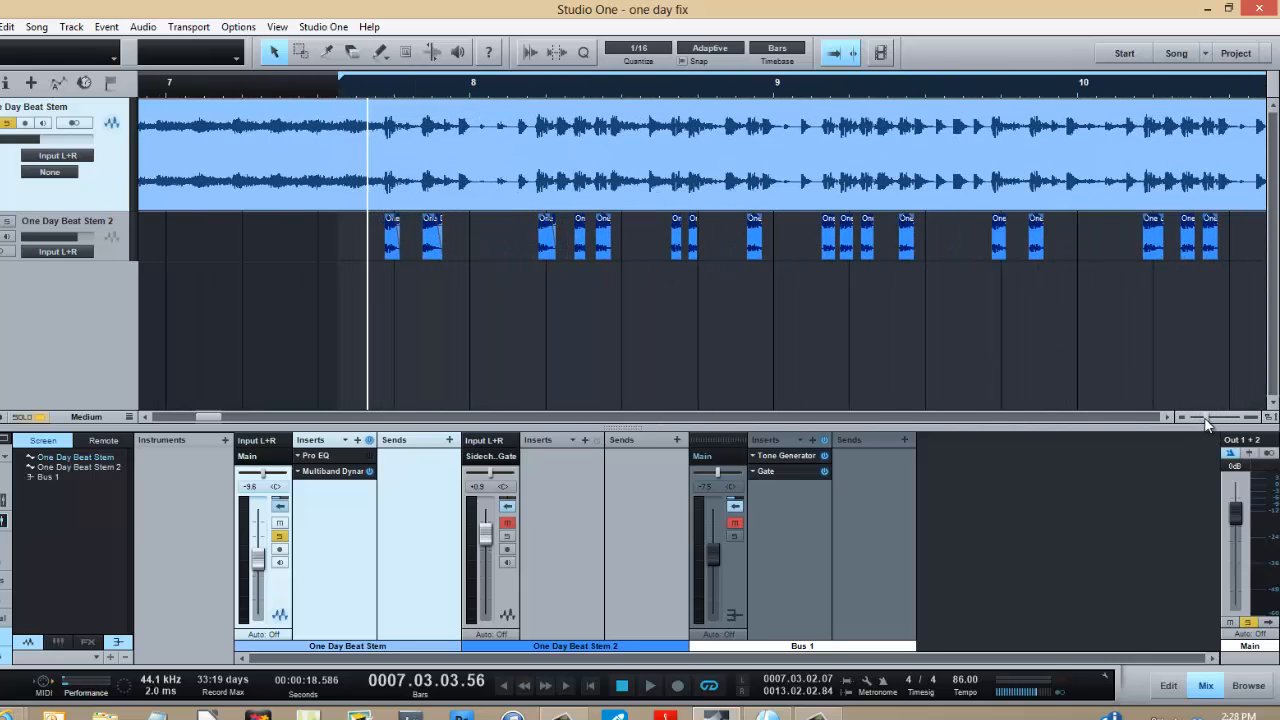
key("e")
key("e")
key("e")
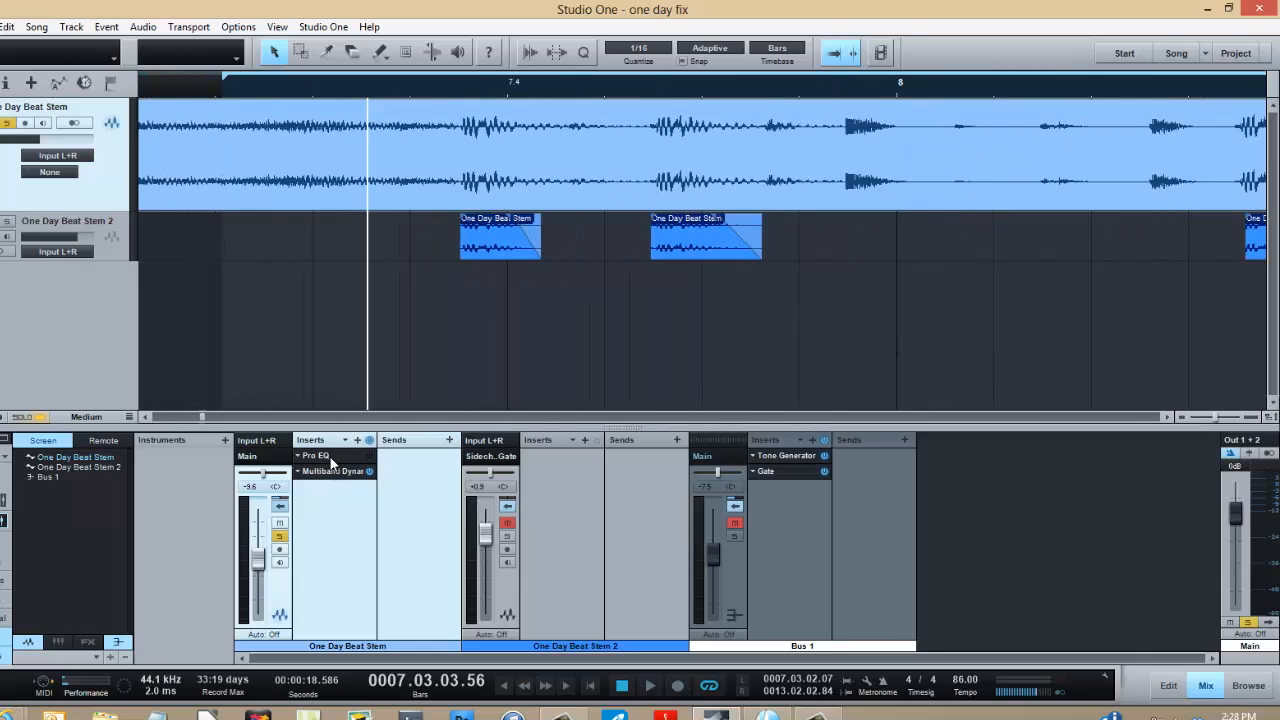
left_click(330, 457)
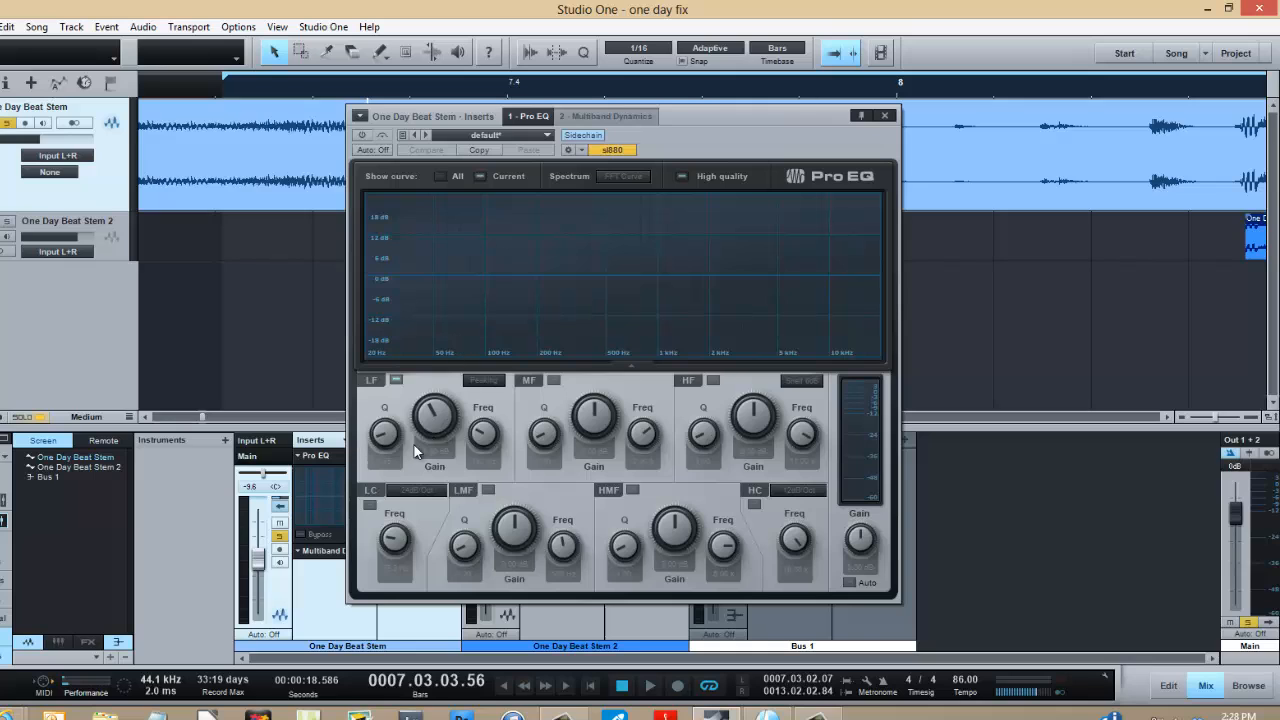
left_click_drag(708, 134, 799, 130)
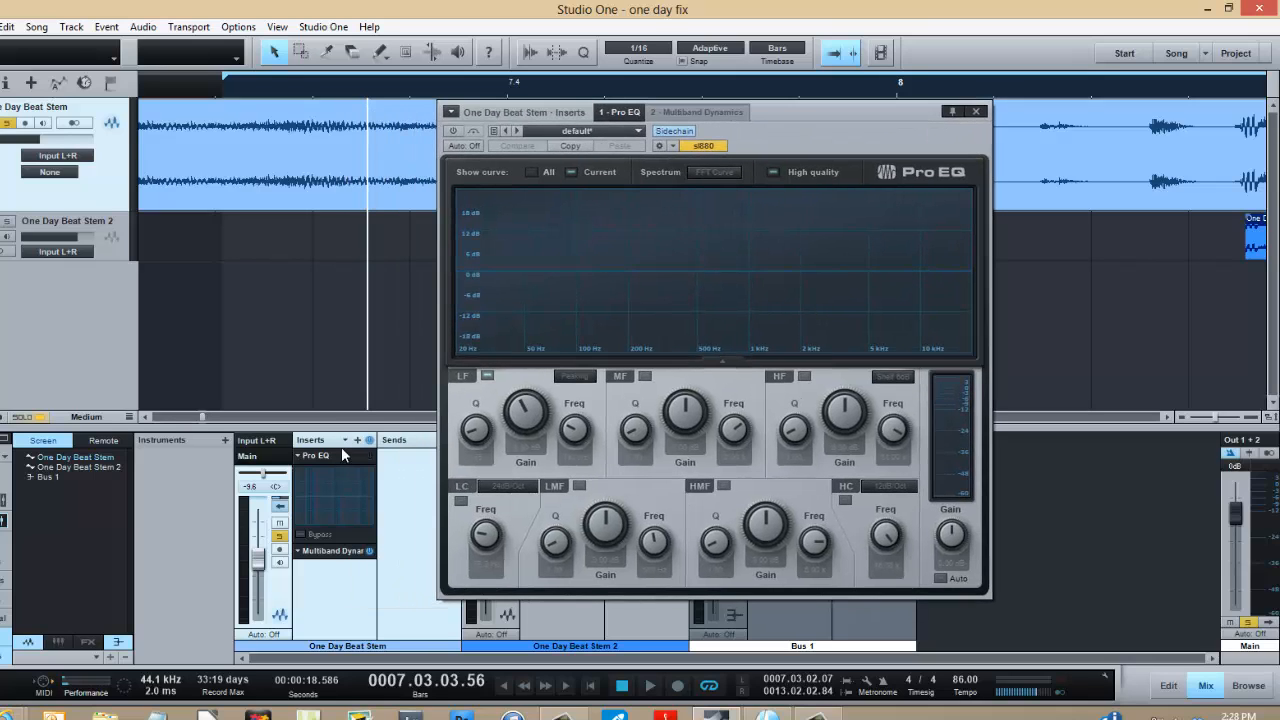
left_click(369, 456)
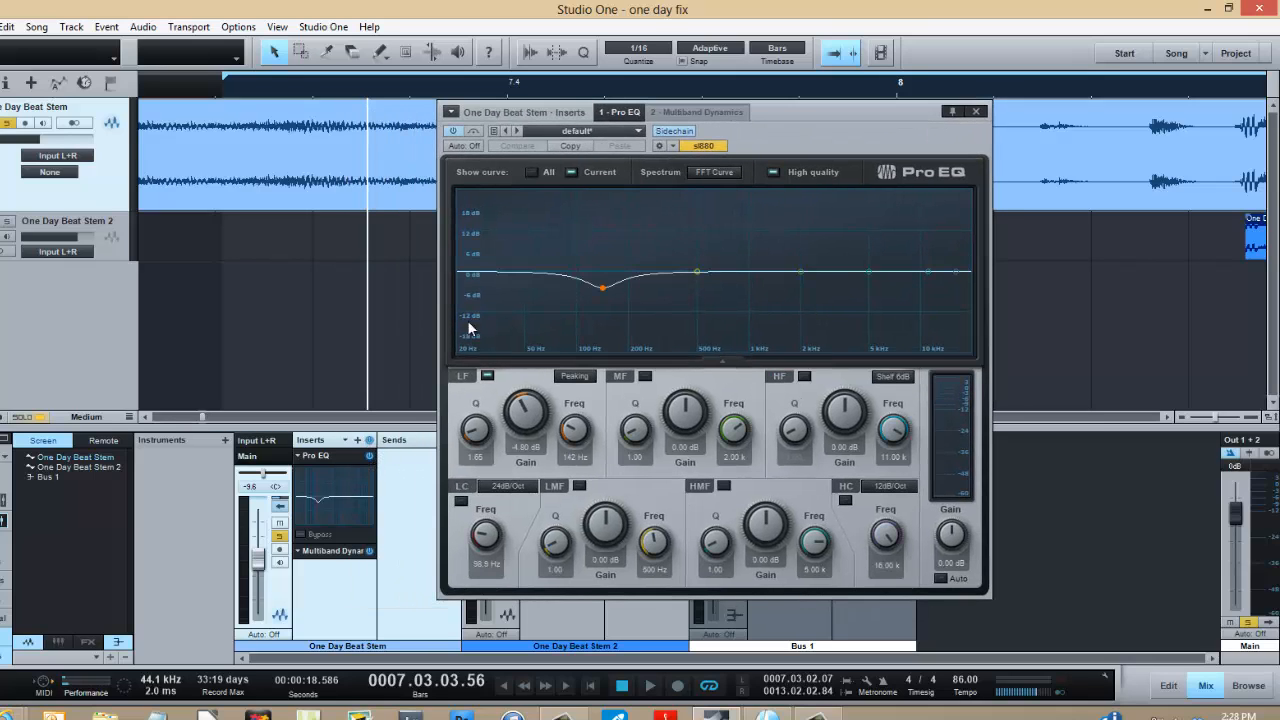
left_click_drag(830, 122, 685, 106)
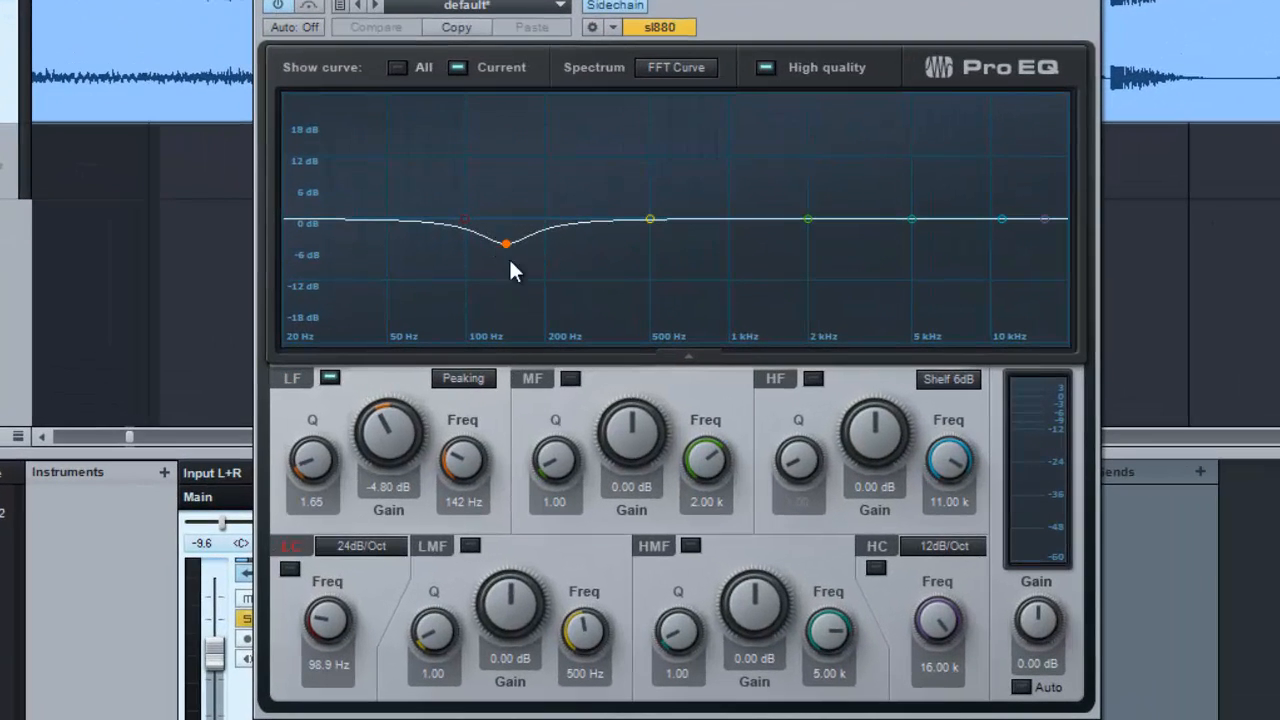
left_click(1088, 2)
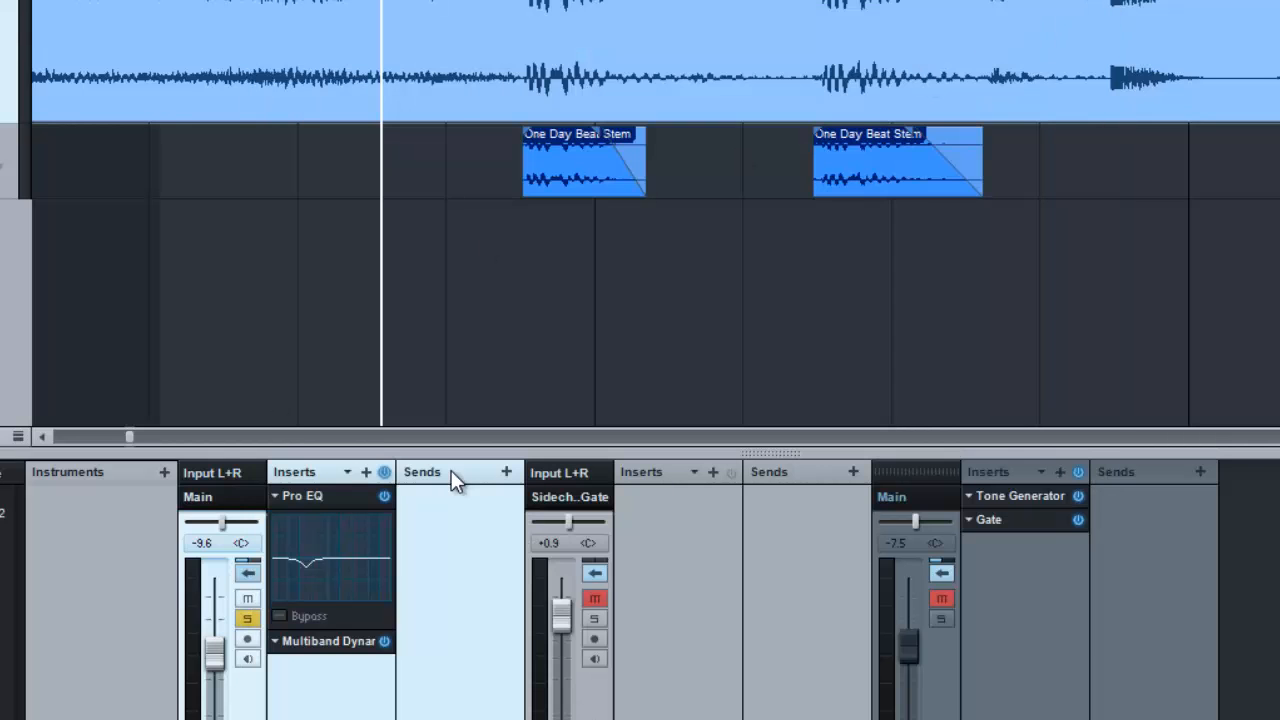
- Switch off Multiband Dynamics on the One Day Beat Stem channel and play the soloed stem through Pro EQ alone
left_click(385, 641)
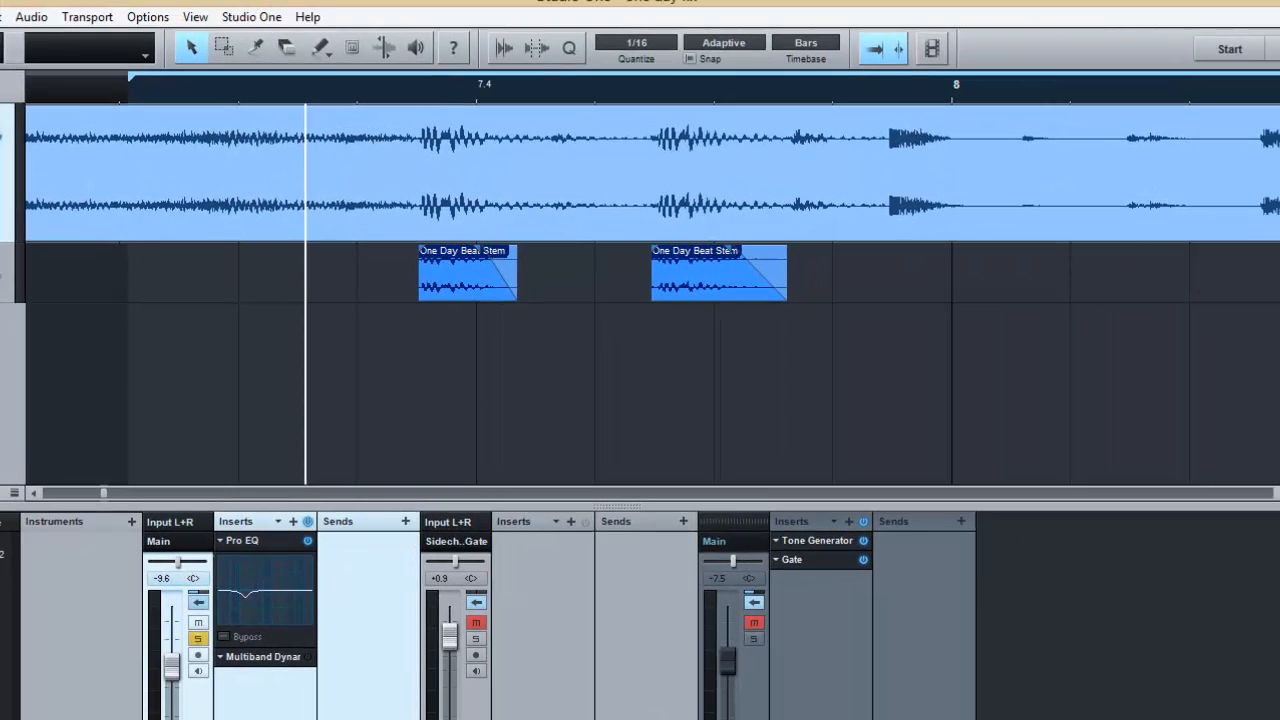
key("space")
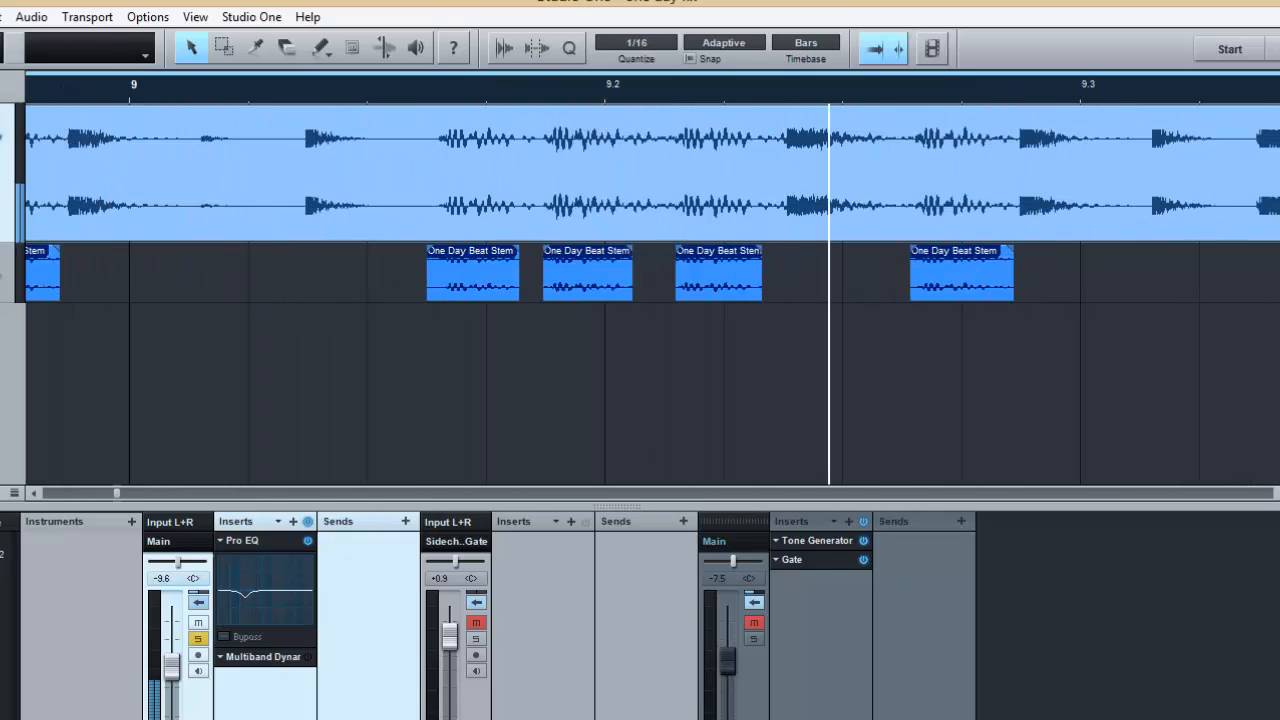
key("space")
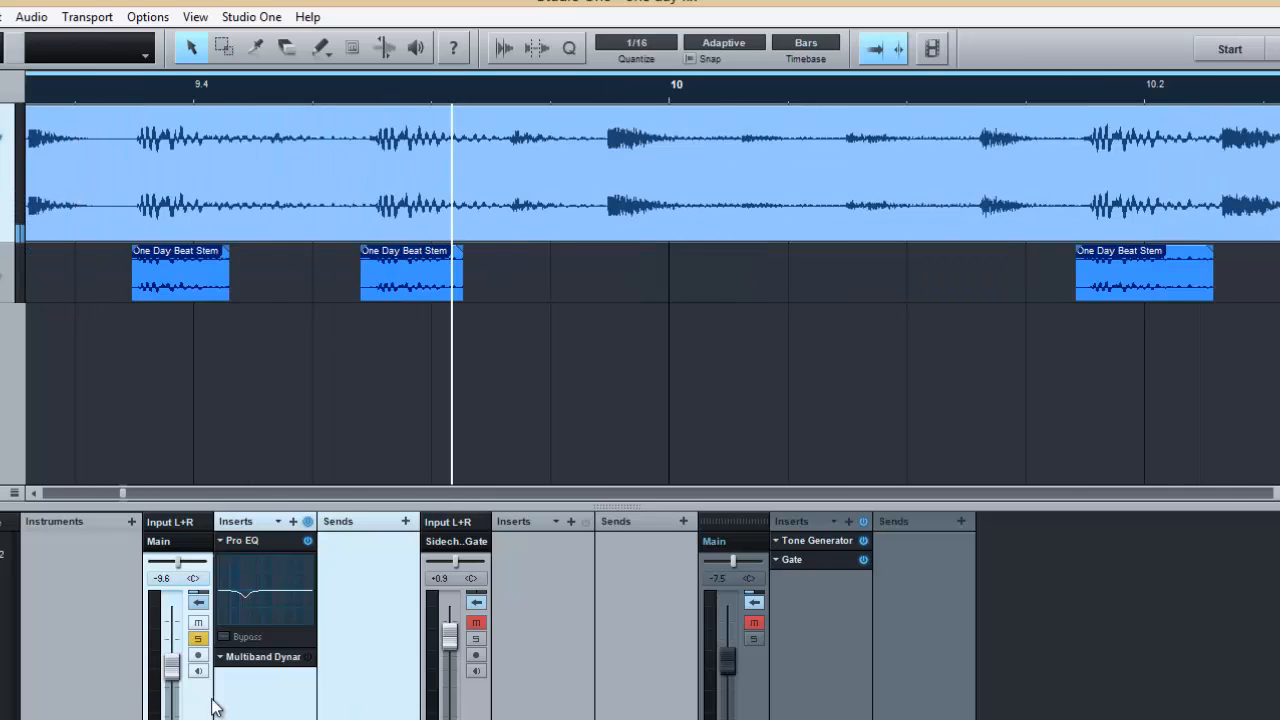
- Raise the One Day Beat Stem channel volume to -6.8 dB and play the stem through the equalizer again
left_click_drag(176, 668, 176, 663)
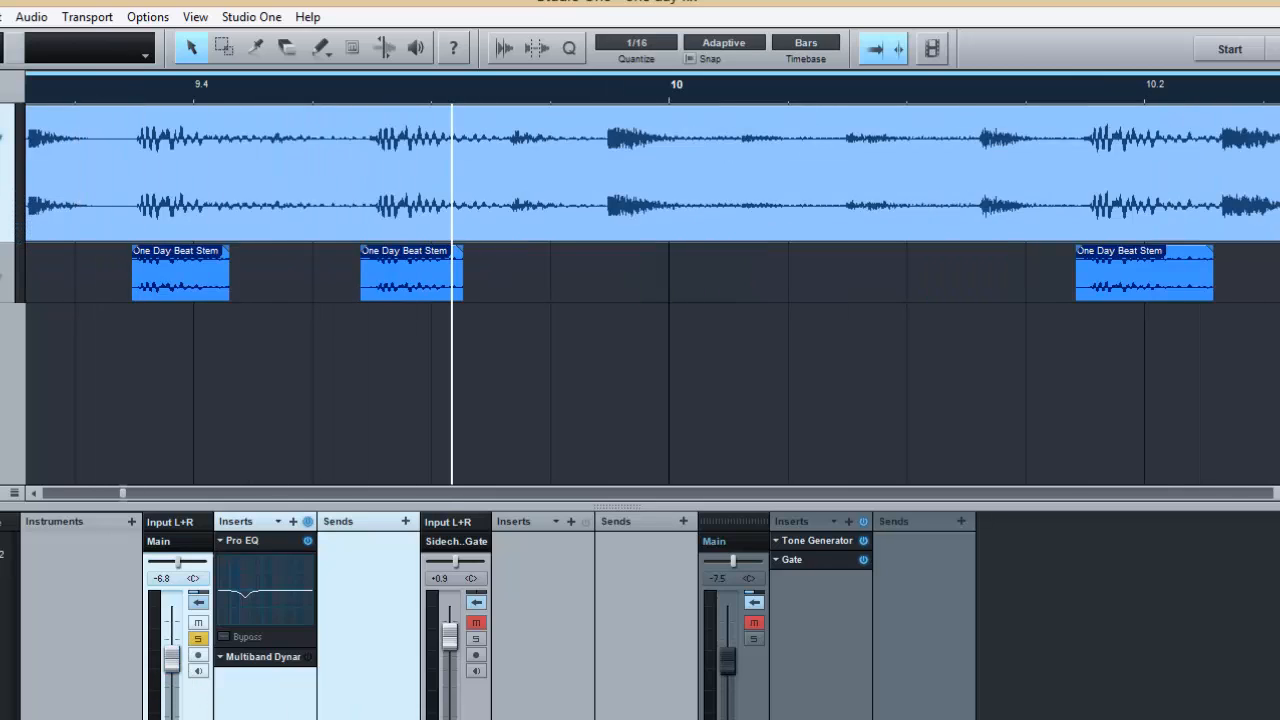
key("space")
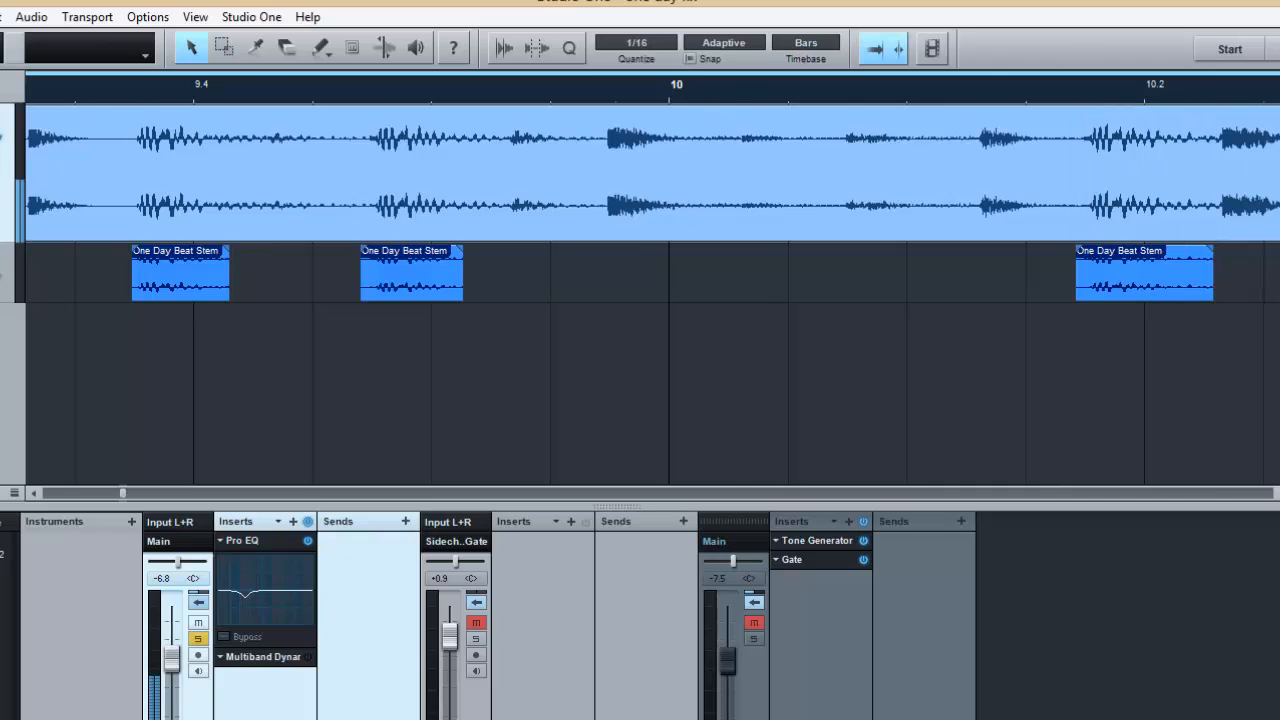
key("space")
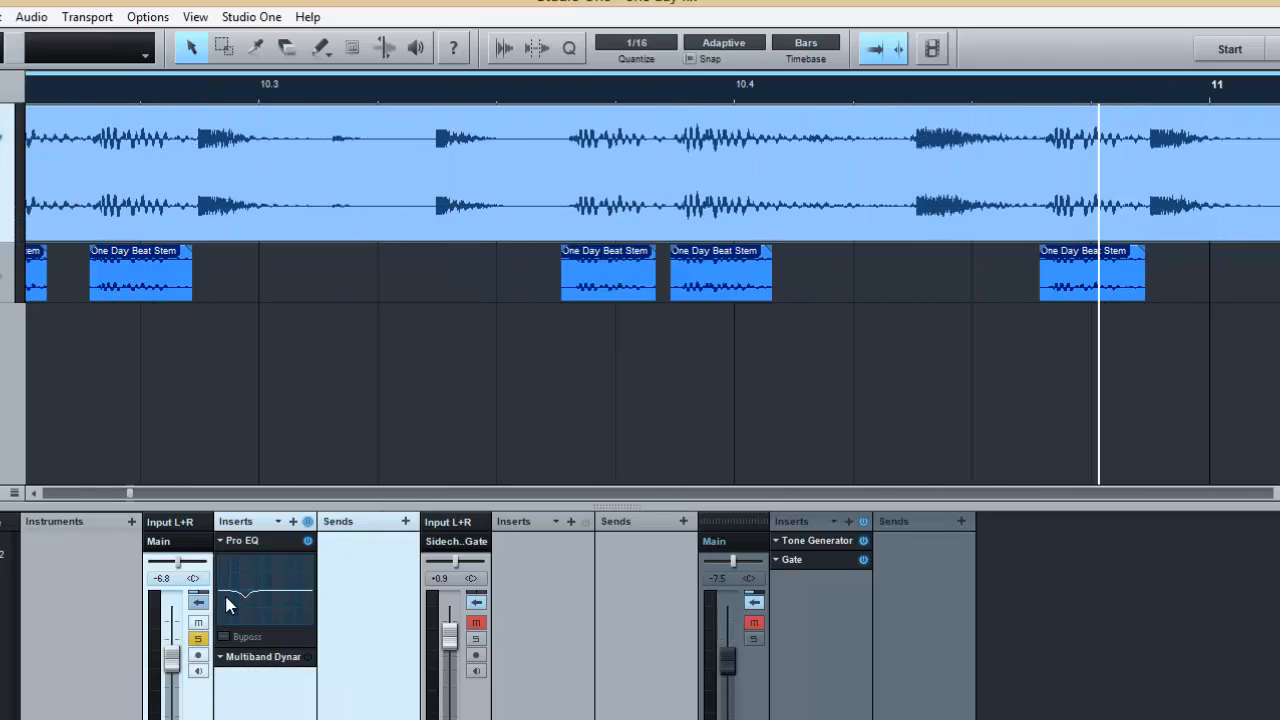
- Switch off Pro EQ with its insert display collapsed, and set the One Day Beat Stem channel volume to -8.5 dB
left_click(307, 544)
left_click_drag(172, 648, 172, 652)
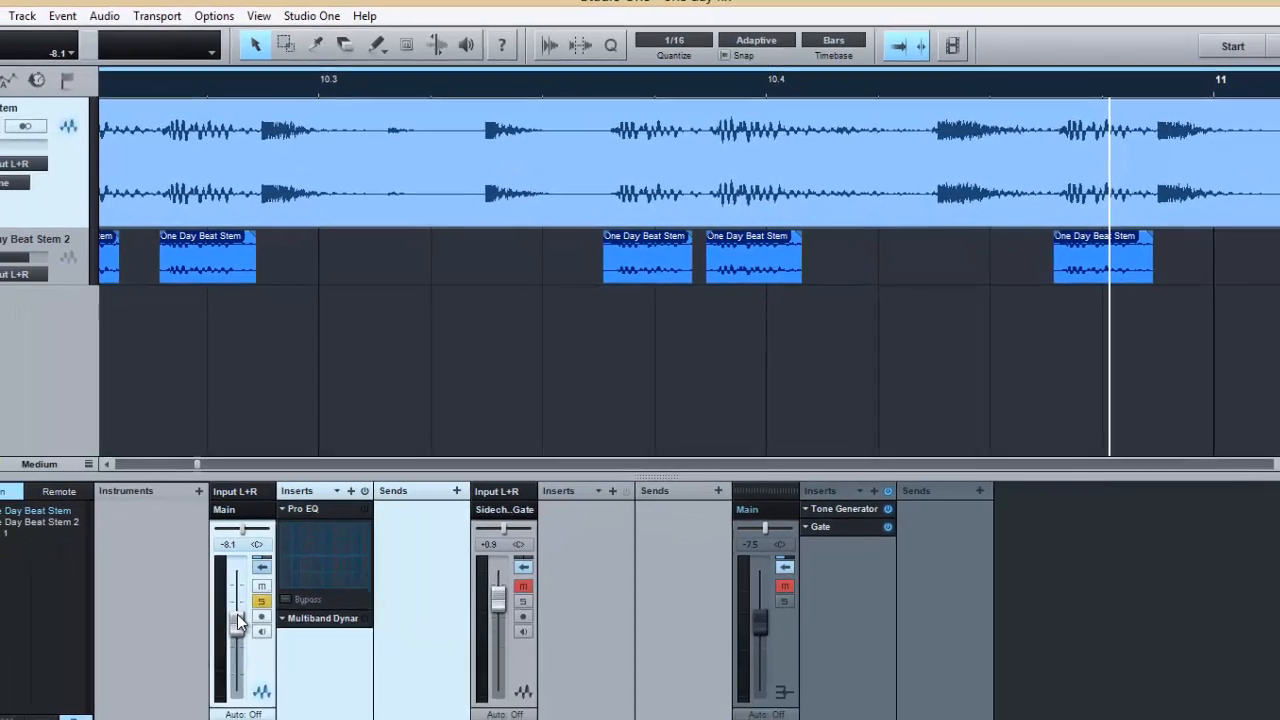
left_click_drag(237, 614, 237, 618)
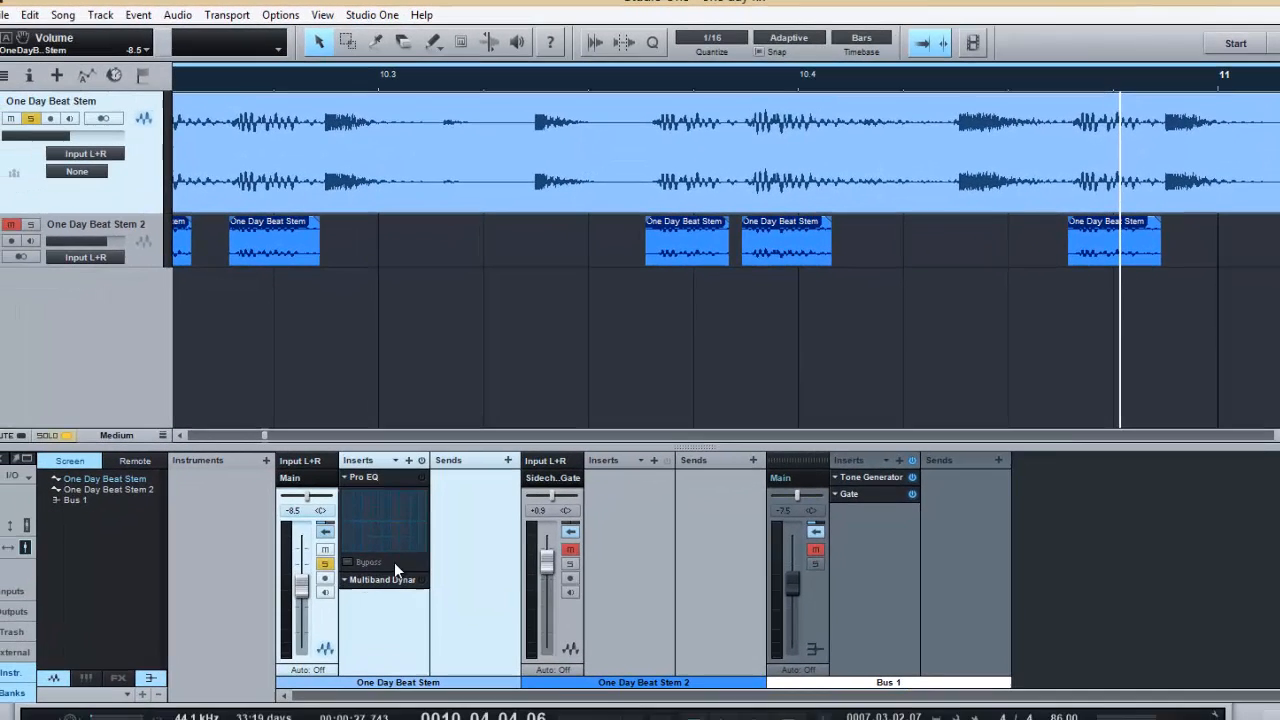
left_click(408, 478)
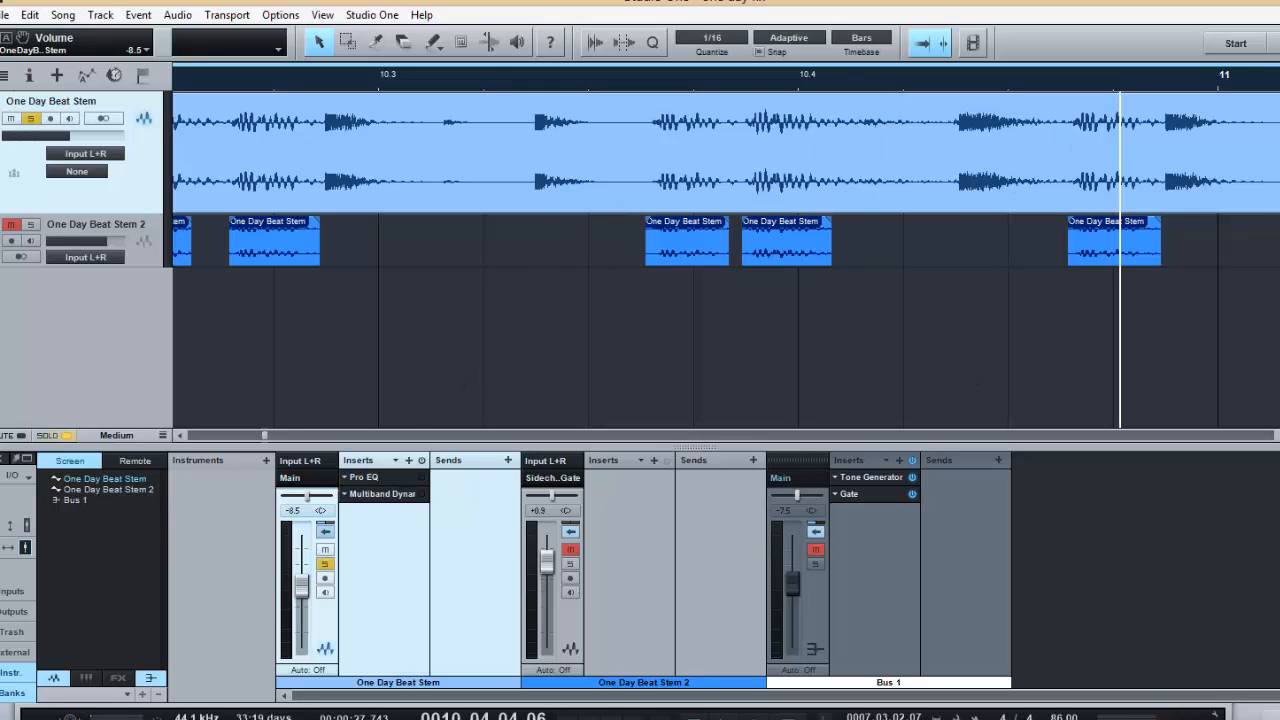
- Return the playhead to just inside the start of the loop range, before the first drum hit
key("w")
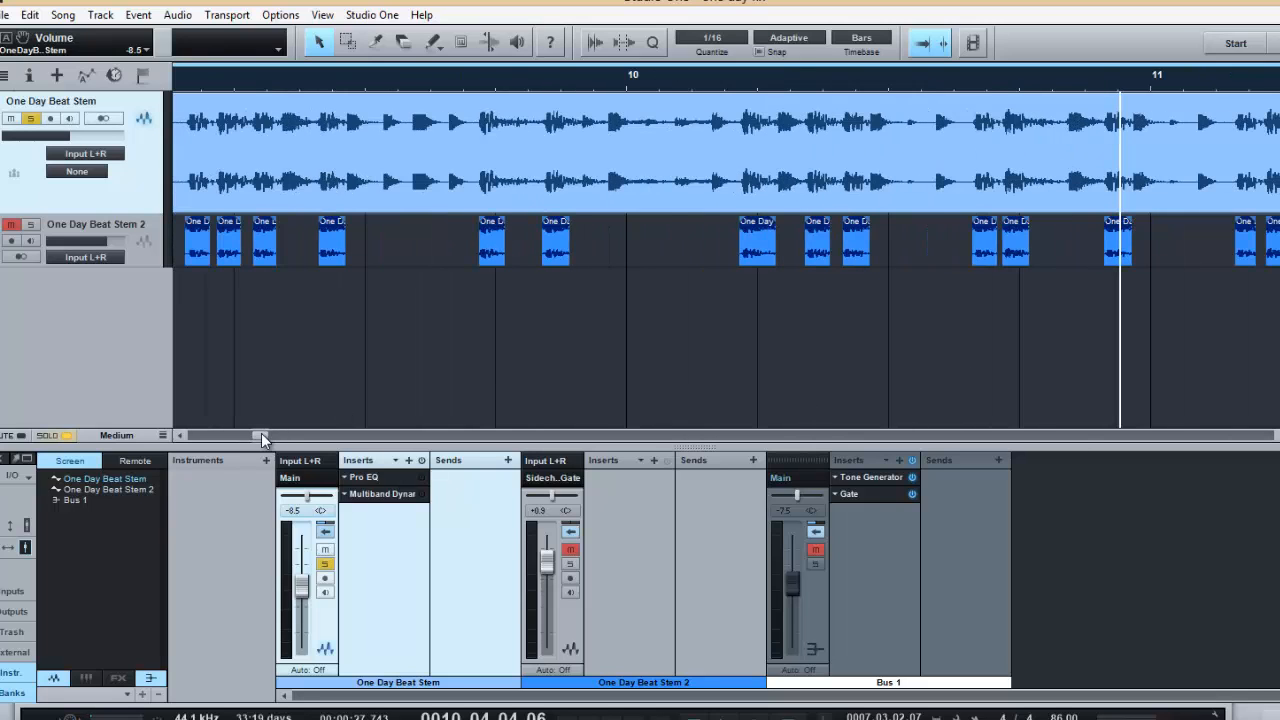
left_click_drag(261, 433, 244, 434)
left_click(486, 75)
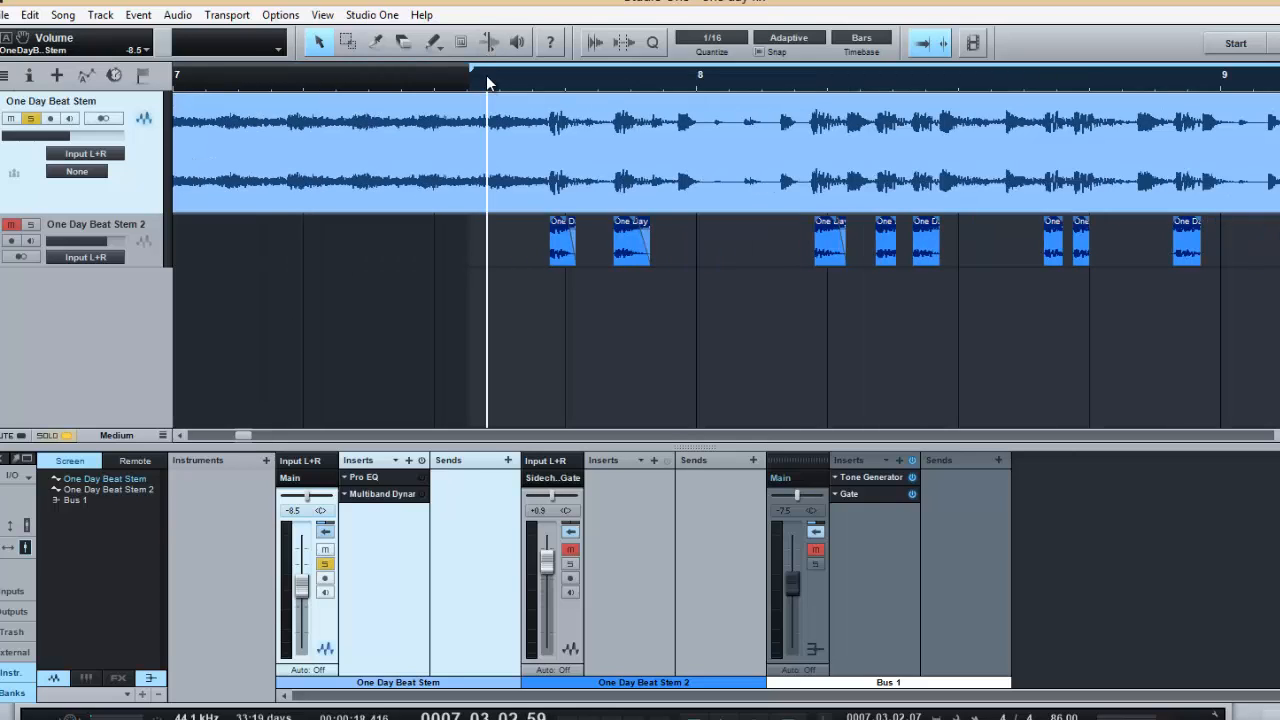
- Reactivate Multiband Dynamics on the One Day Beat Stem channel and open its editor, with its insert display collapsed
left_click(387, 493)
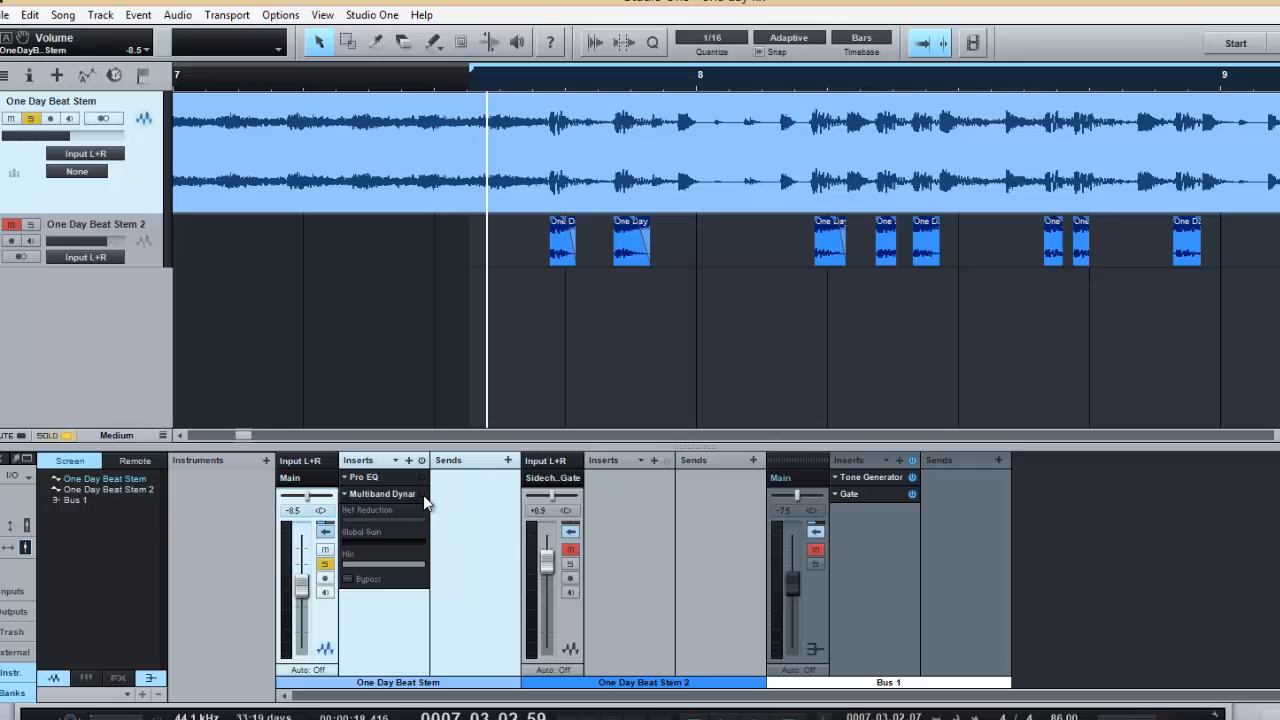
double_click(393, 495)
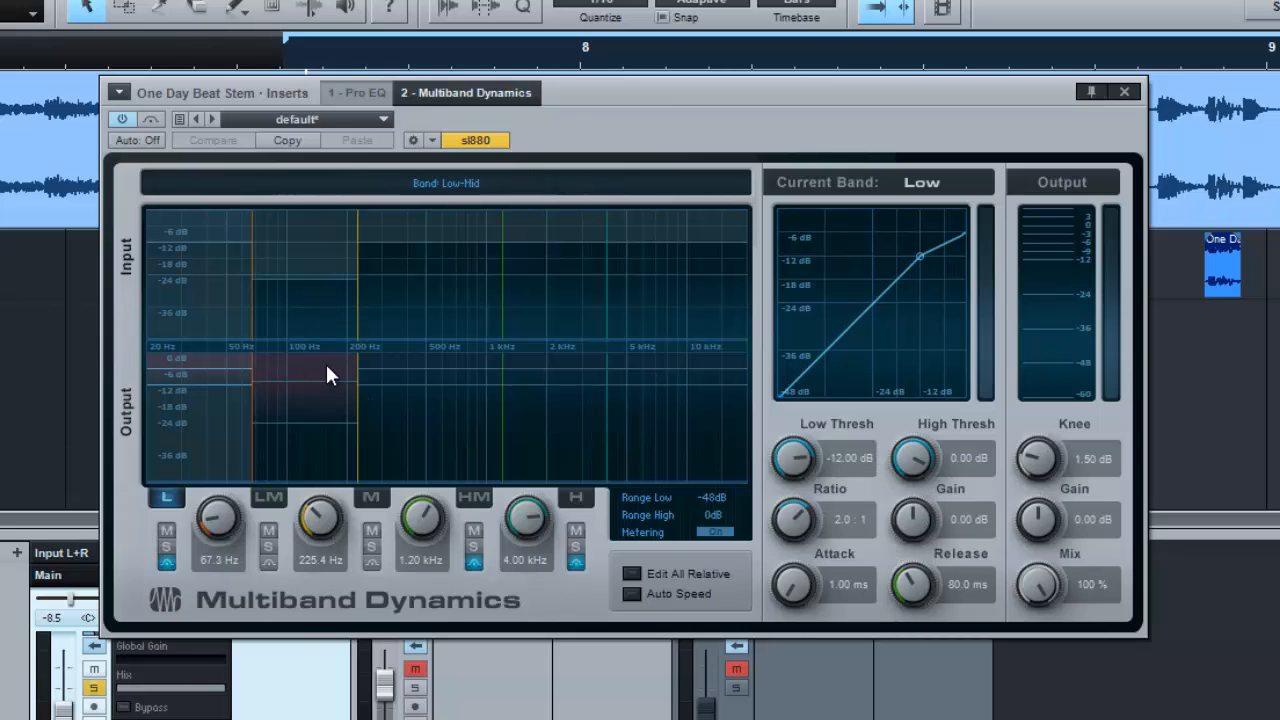
left_click_drag(640, 132, 703, 86)
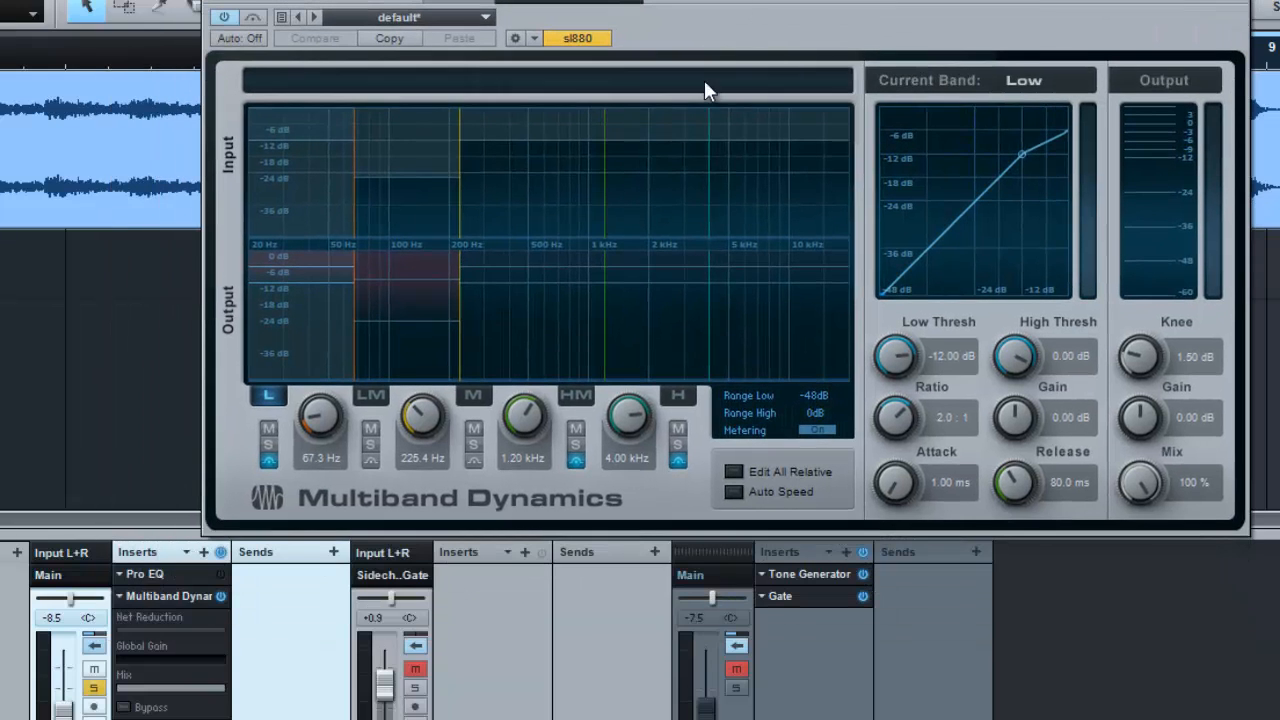
right_click(160, 598)
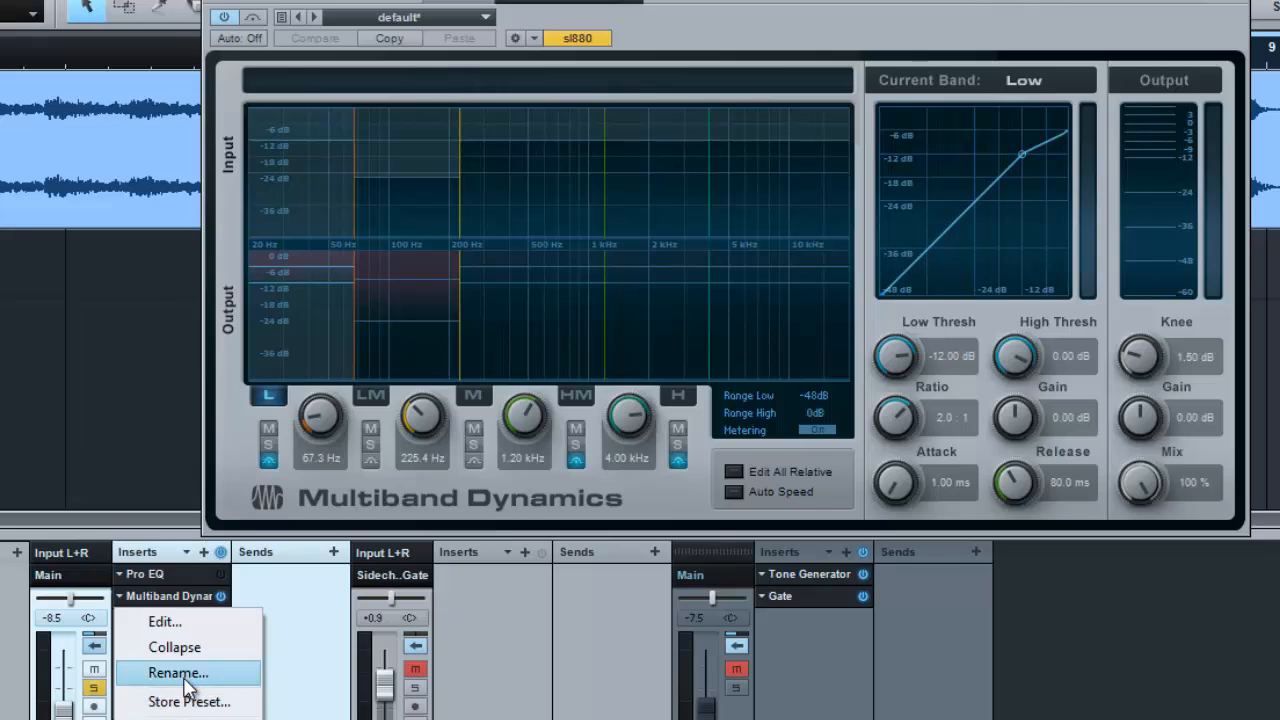
left_click(175, 648)
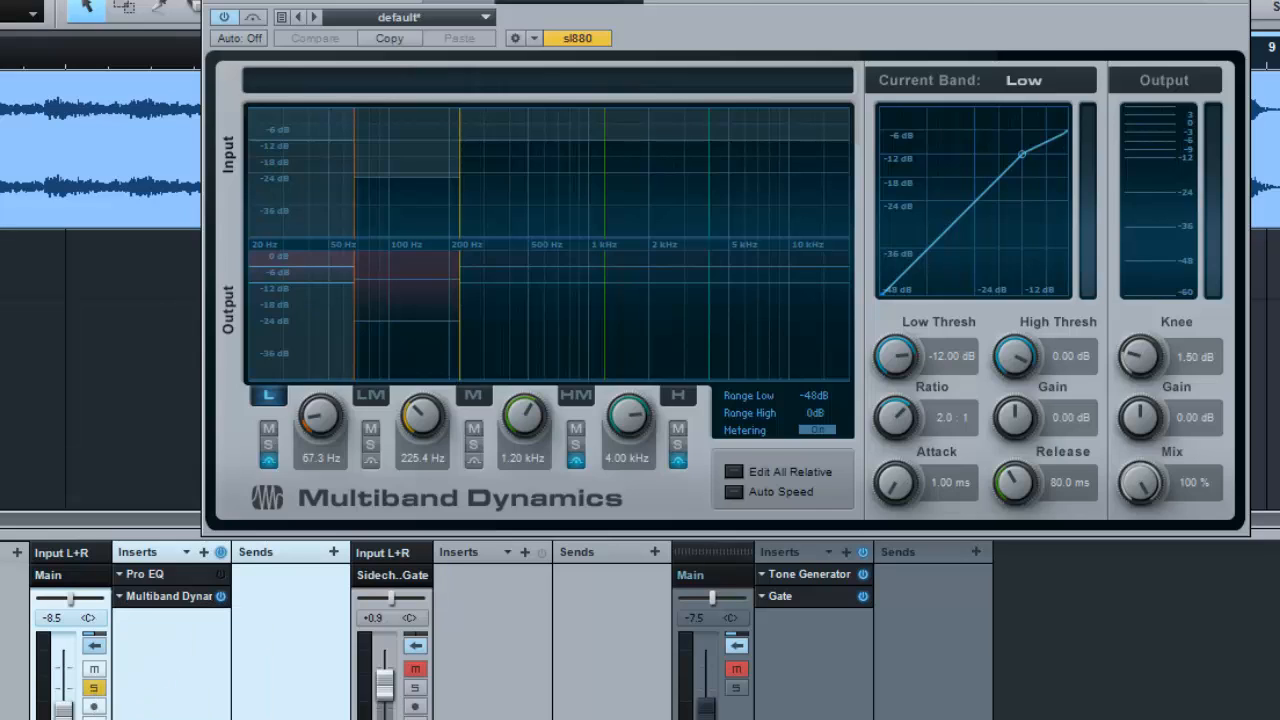
- Play the stem to compare Multiband Dynamics bypassed and active, leave the effect active, and close its editor
key("space")
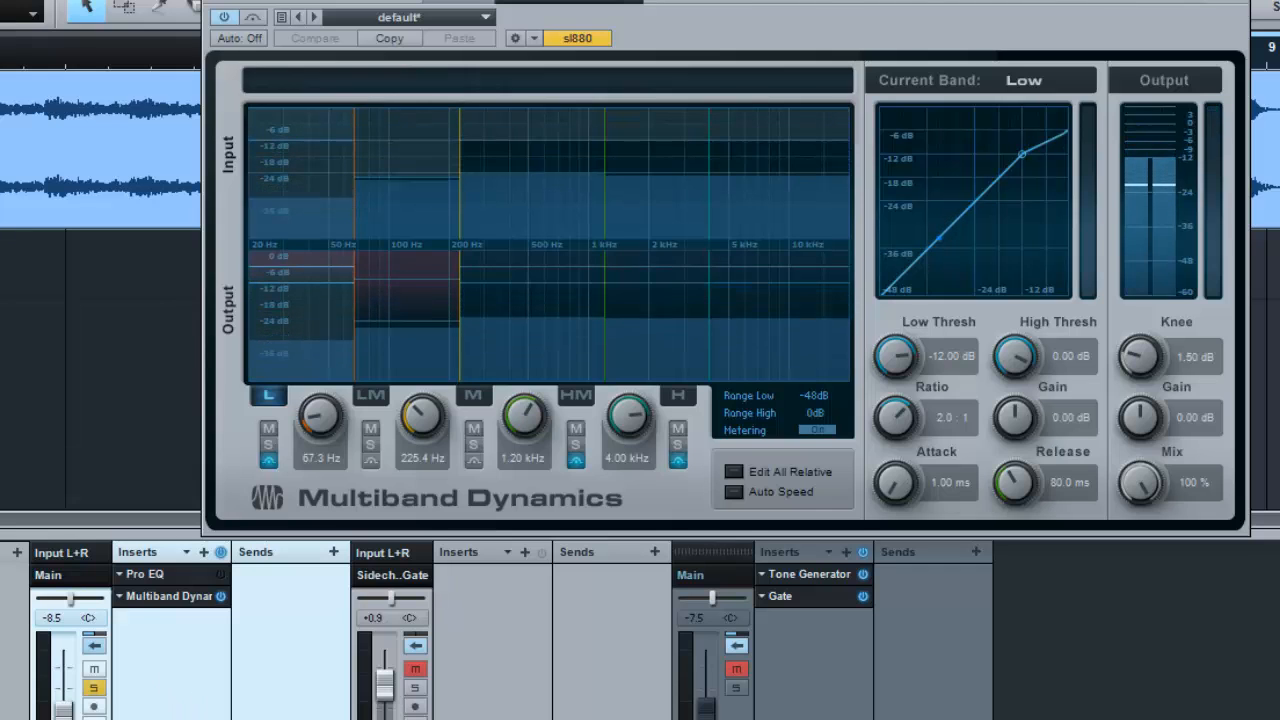
key("space")
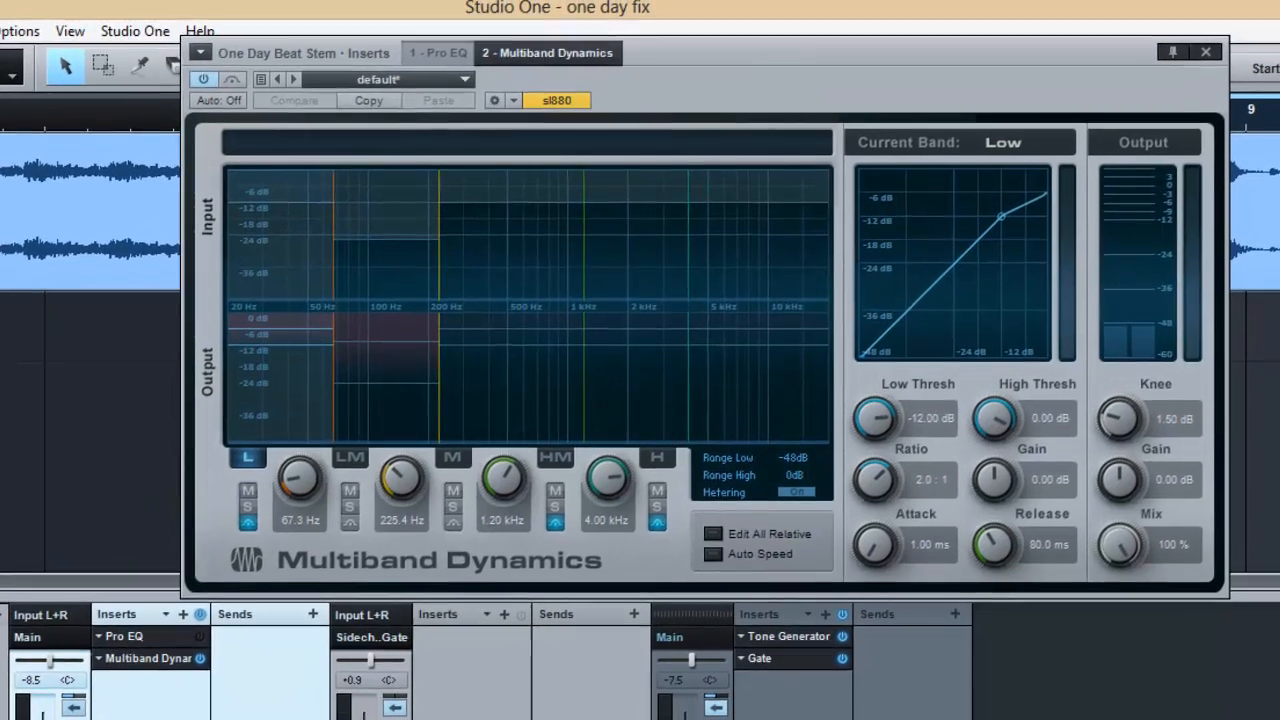
key("space")
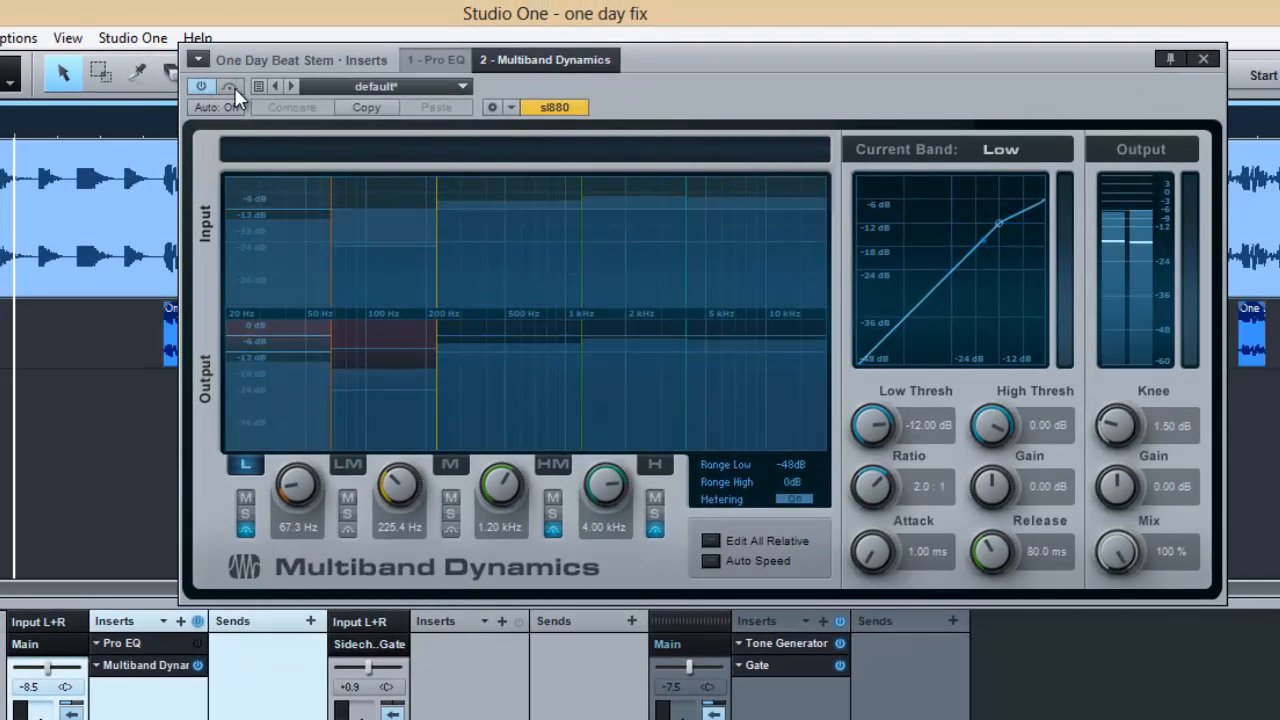
left_click(230, 86)
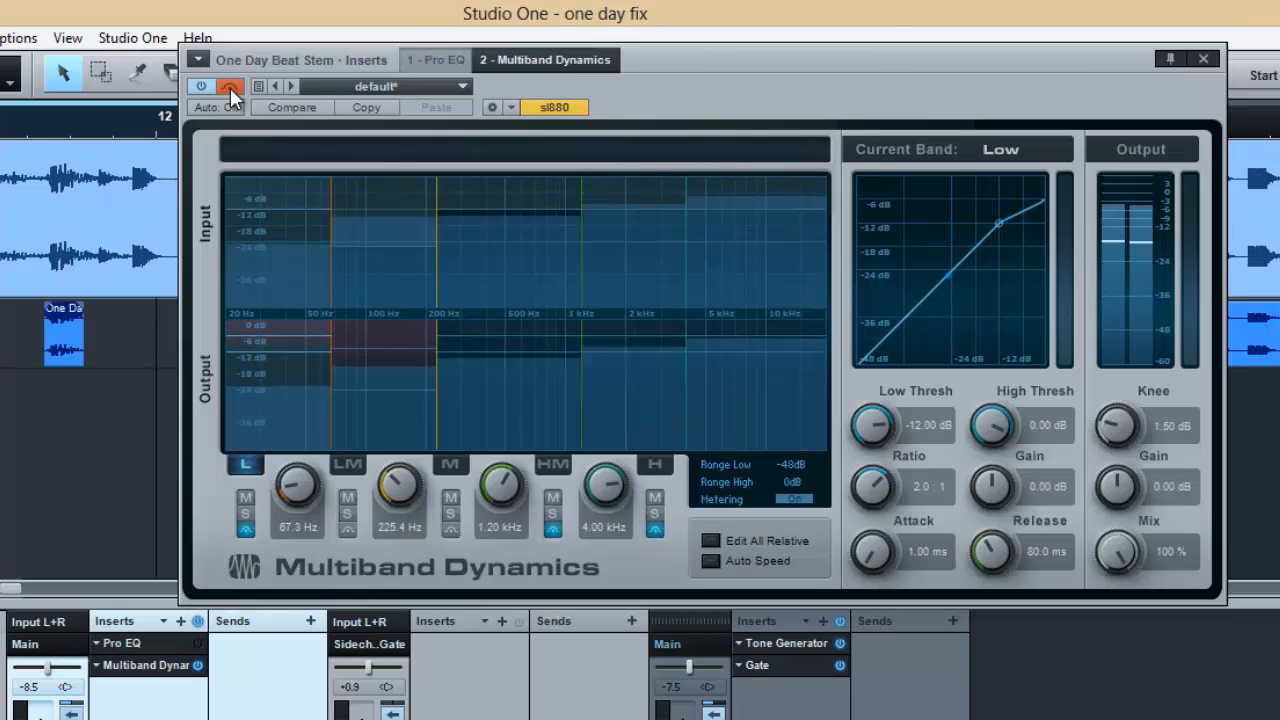
left_click(230, 87)
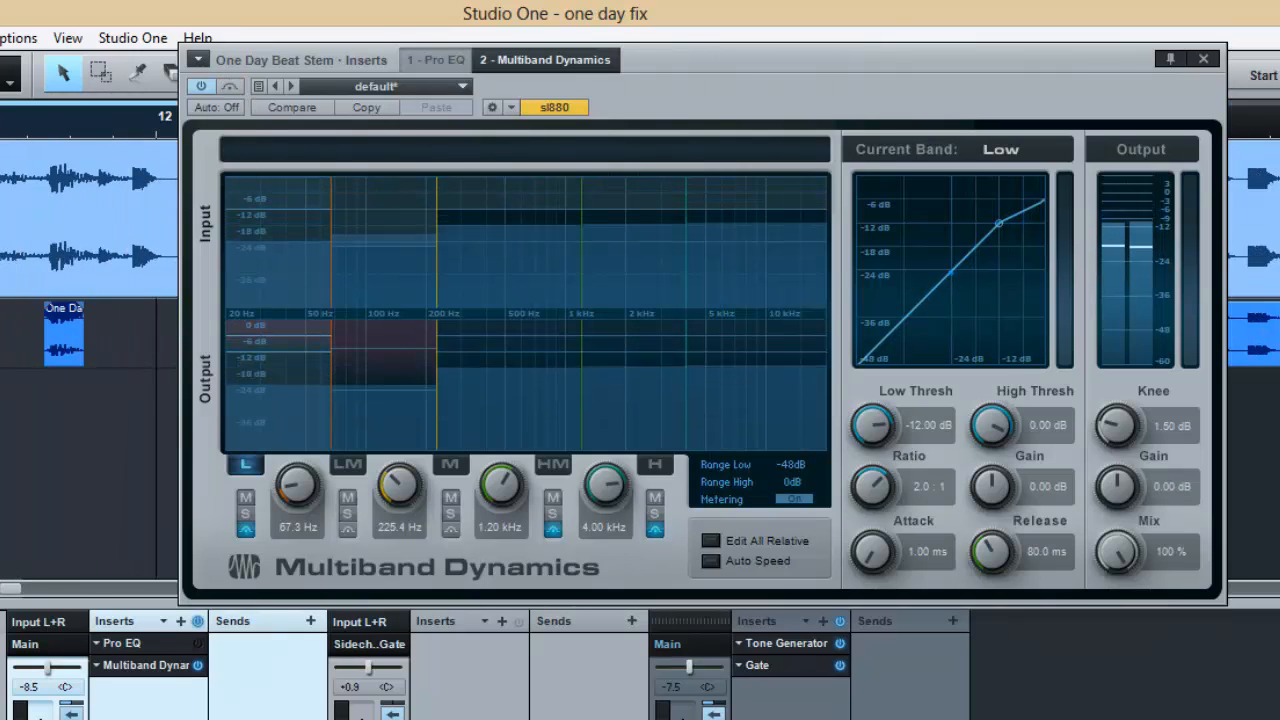
left_click(1203, 59)
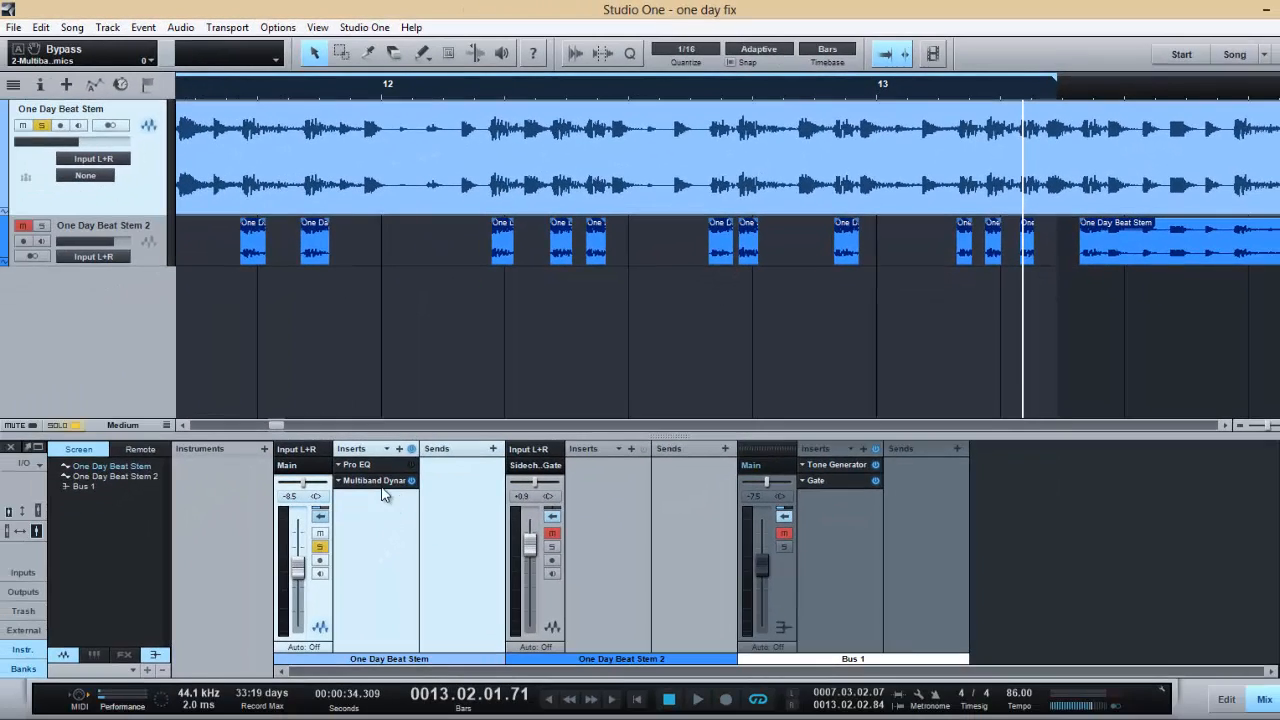
- Collapse the One Day Beat Stem channel's insert display, turn off its solo and start playback of the mix
left_click(319, 515)
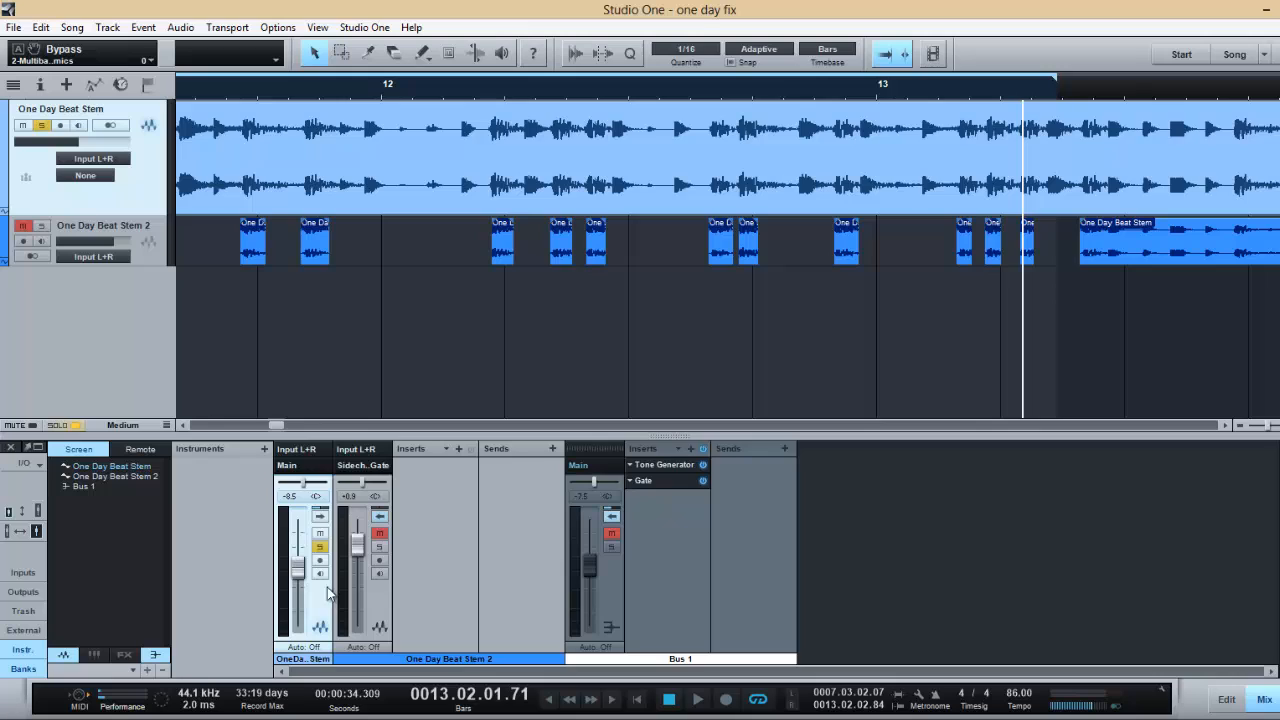
left_click(320, 546)
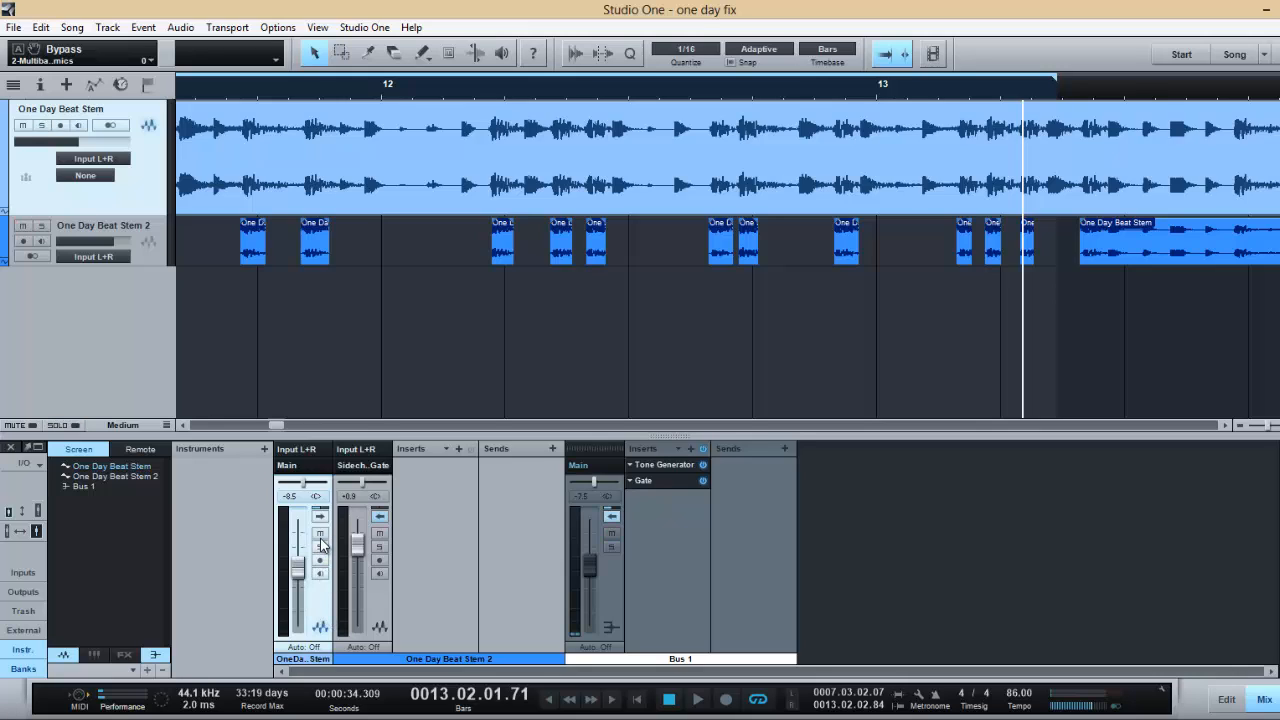
left_click(320, 534)
left_click(320, 535)
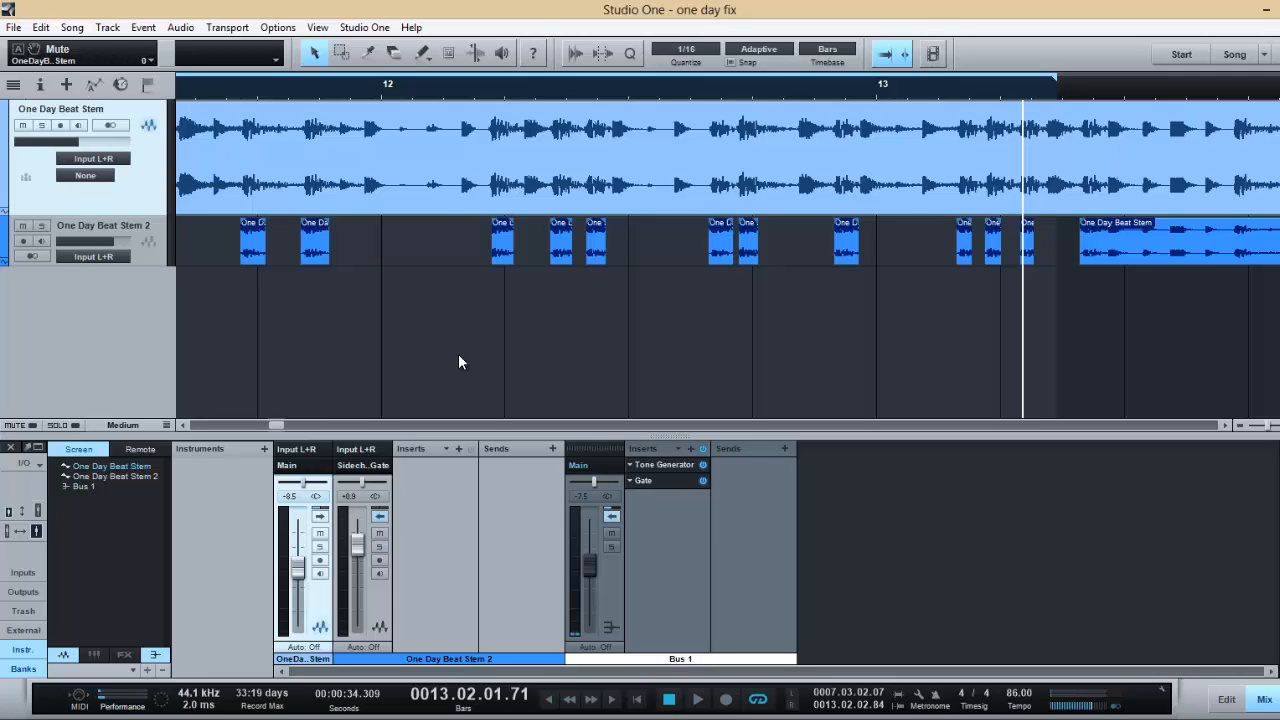
left_click(697, 708)
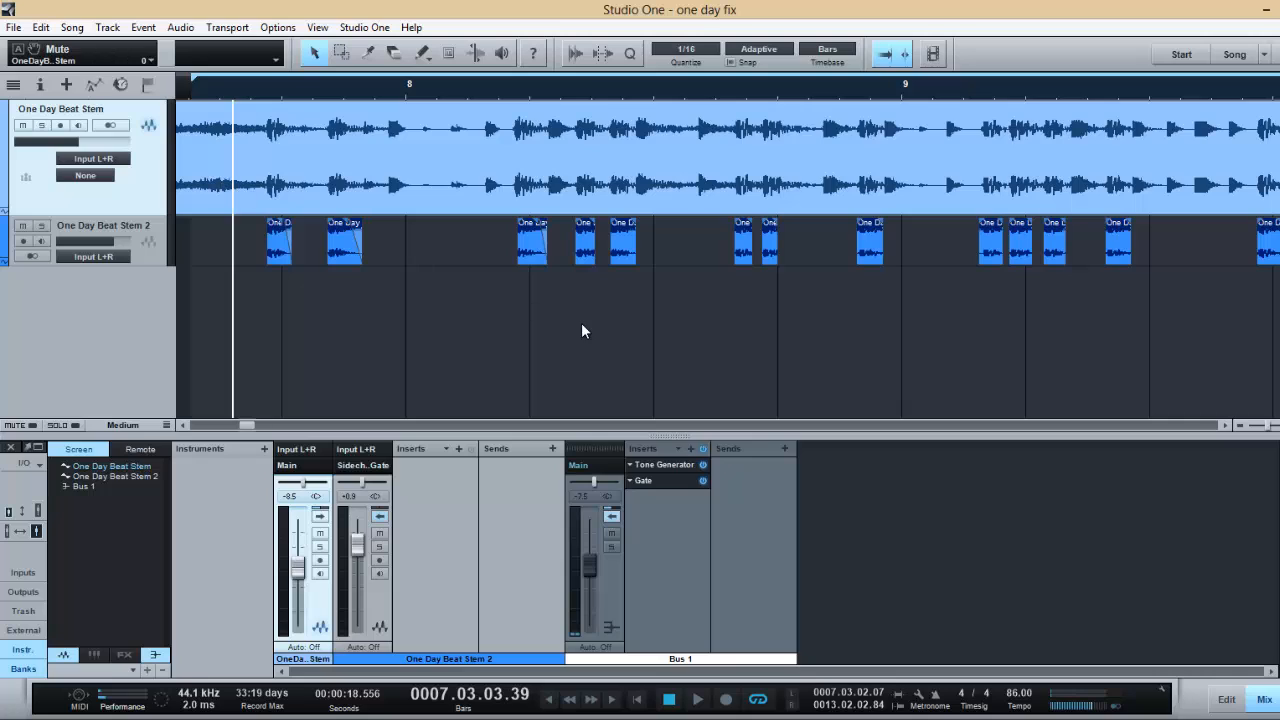
- Examine the Tone Generator settings on Bus 1, moving its editor aside before closing it
left_click(659, 466)
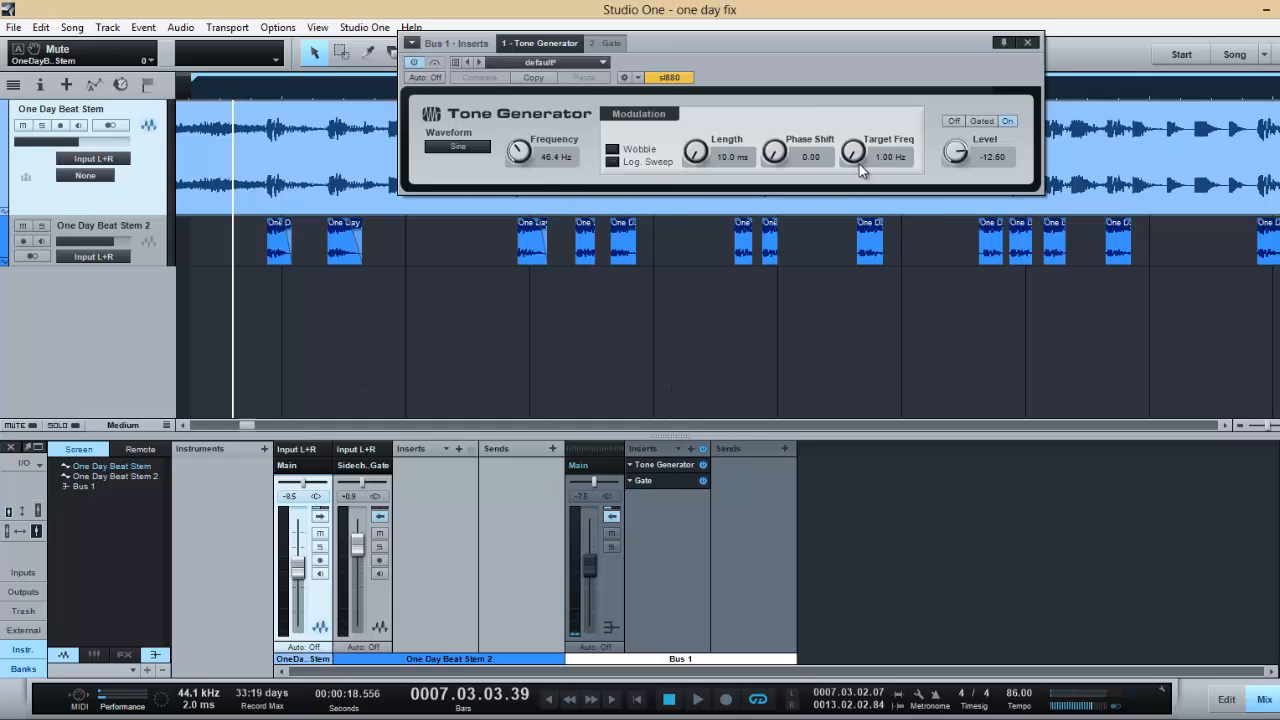
left_click_drag(771, 45, 819, 120)
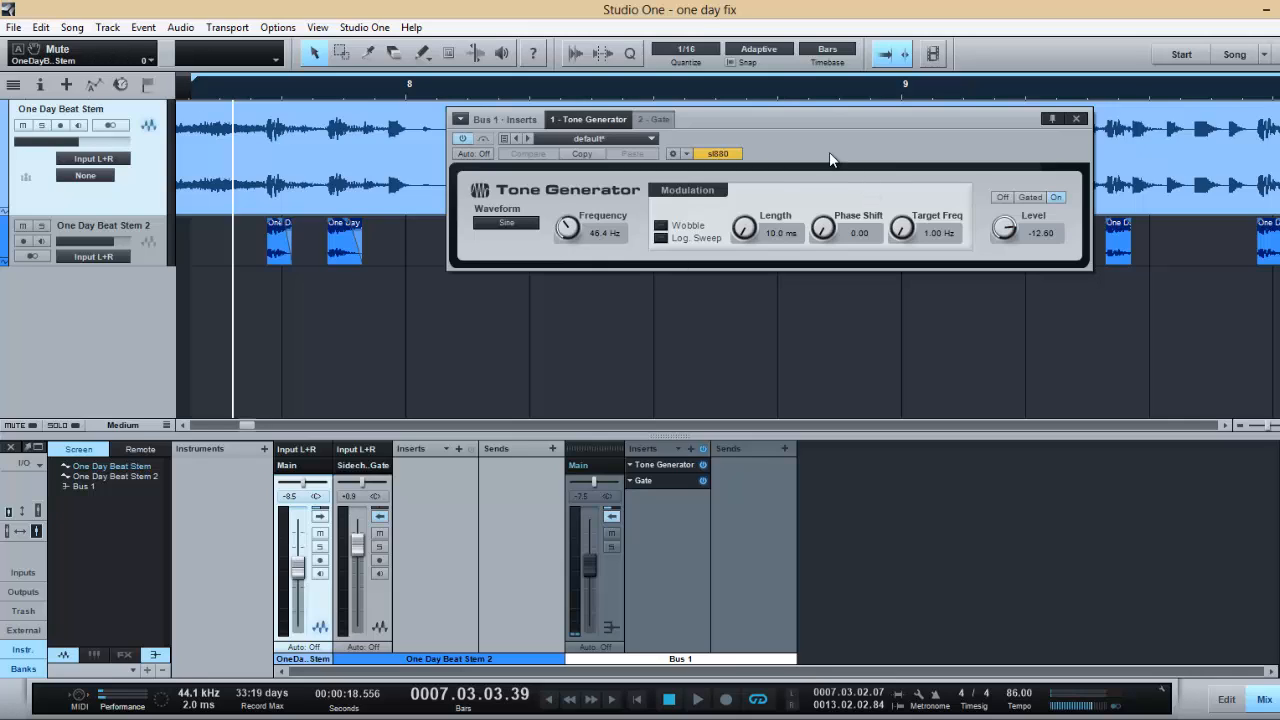
left_click(1077, 119)
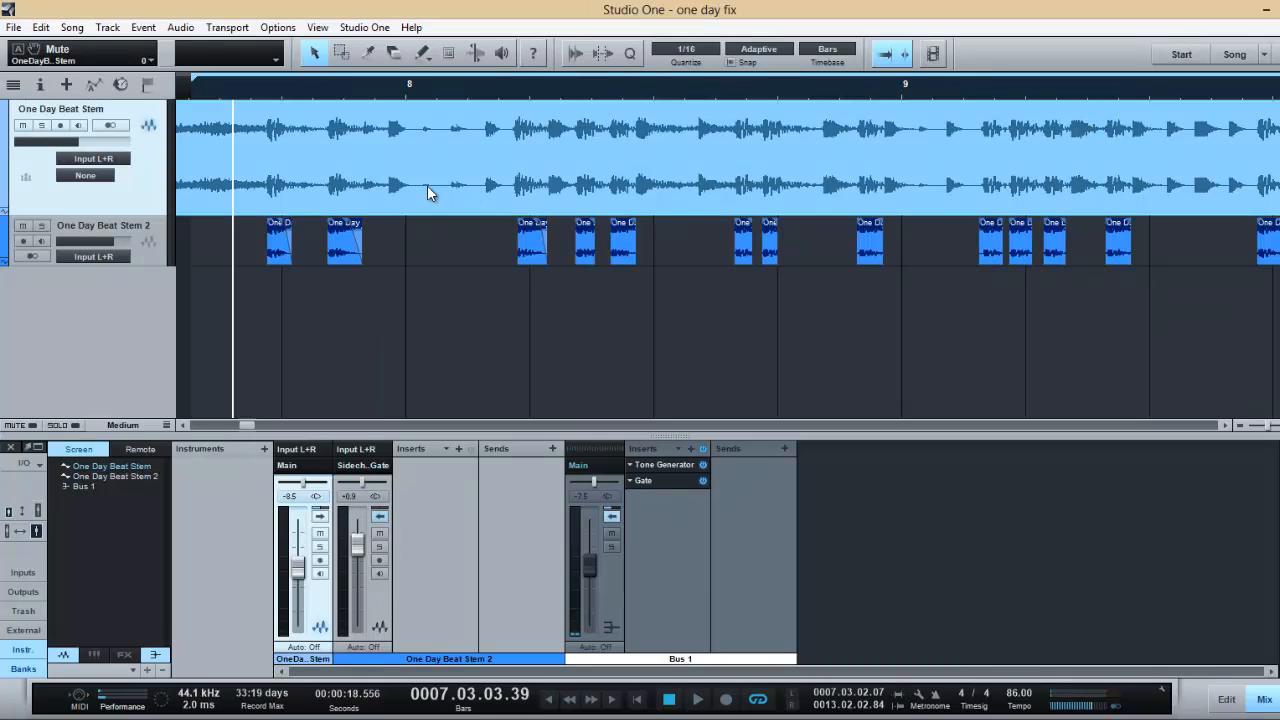
- Enlarge the One Day Beat Stem 2 track's height to show the waveforms of its drum slices in detail
left_click(129, 223)
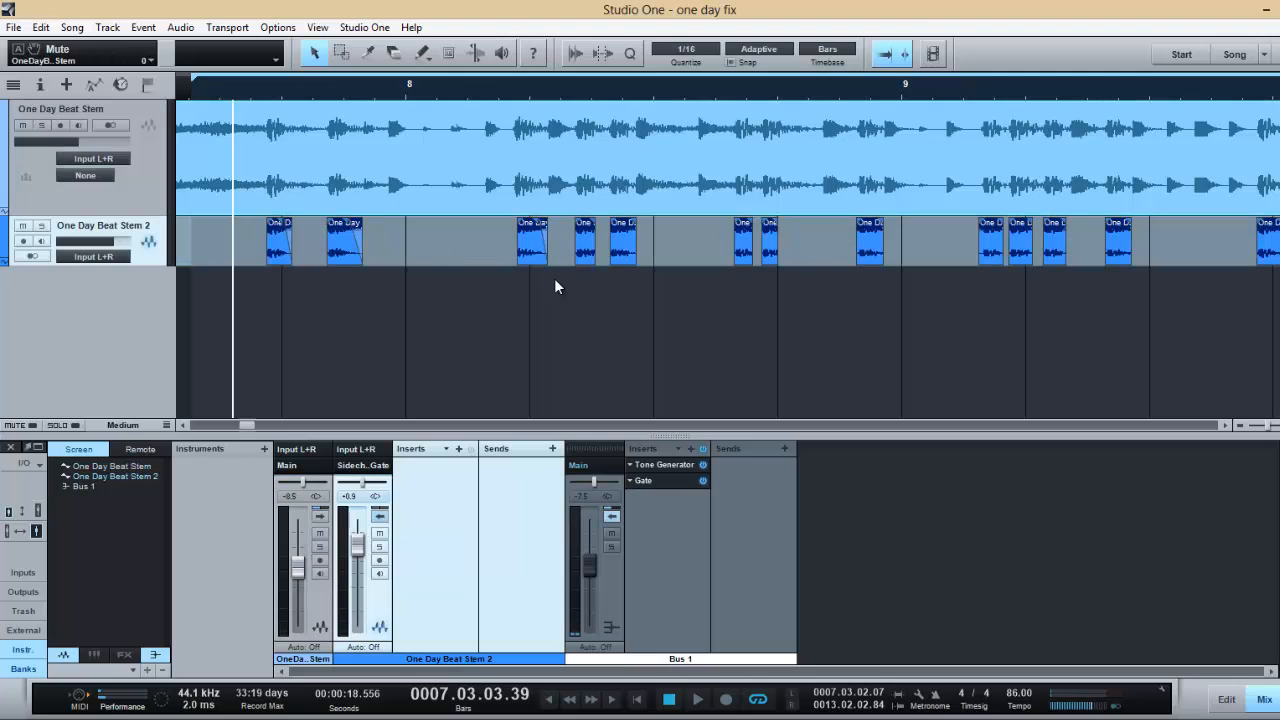
left_click_drag(160, 268, 160, 405)
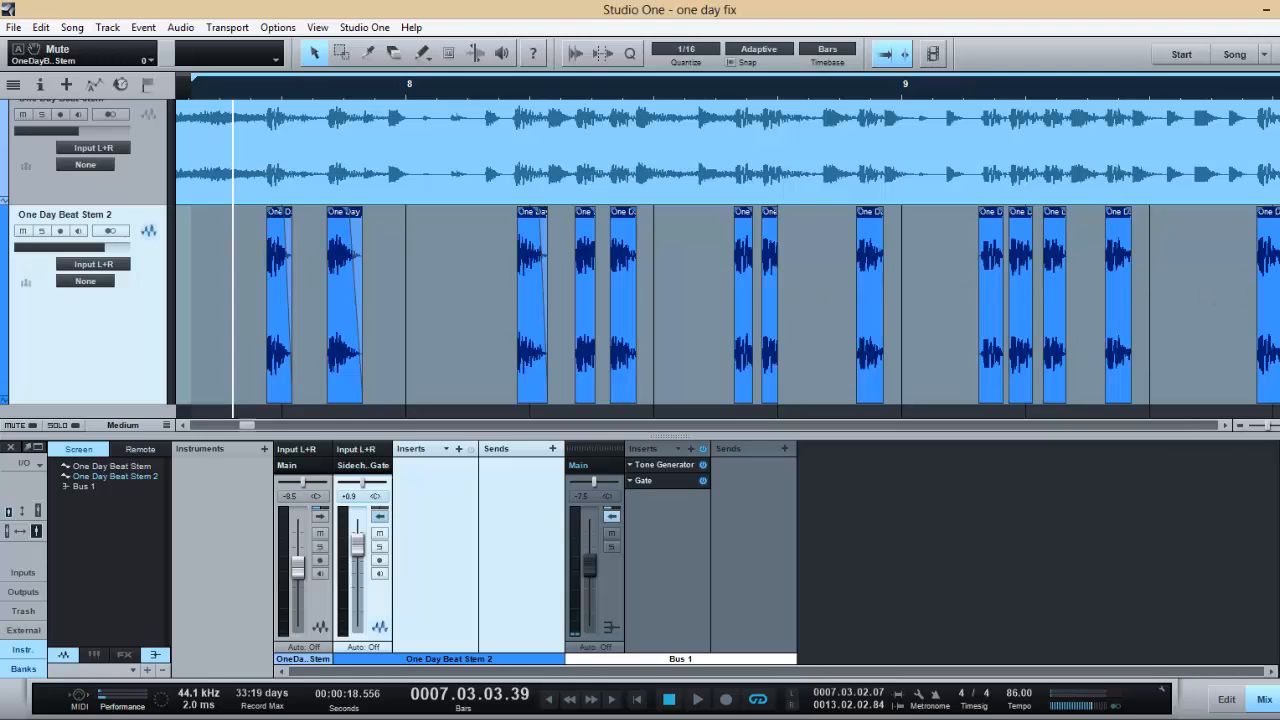
mouse_move(1268, 426)
left_mouse_down()
mouse_move(1279, 426)
mouse_move(1268, 426)
left_mouse_up()
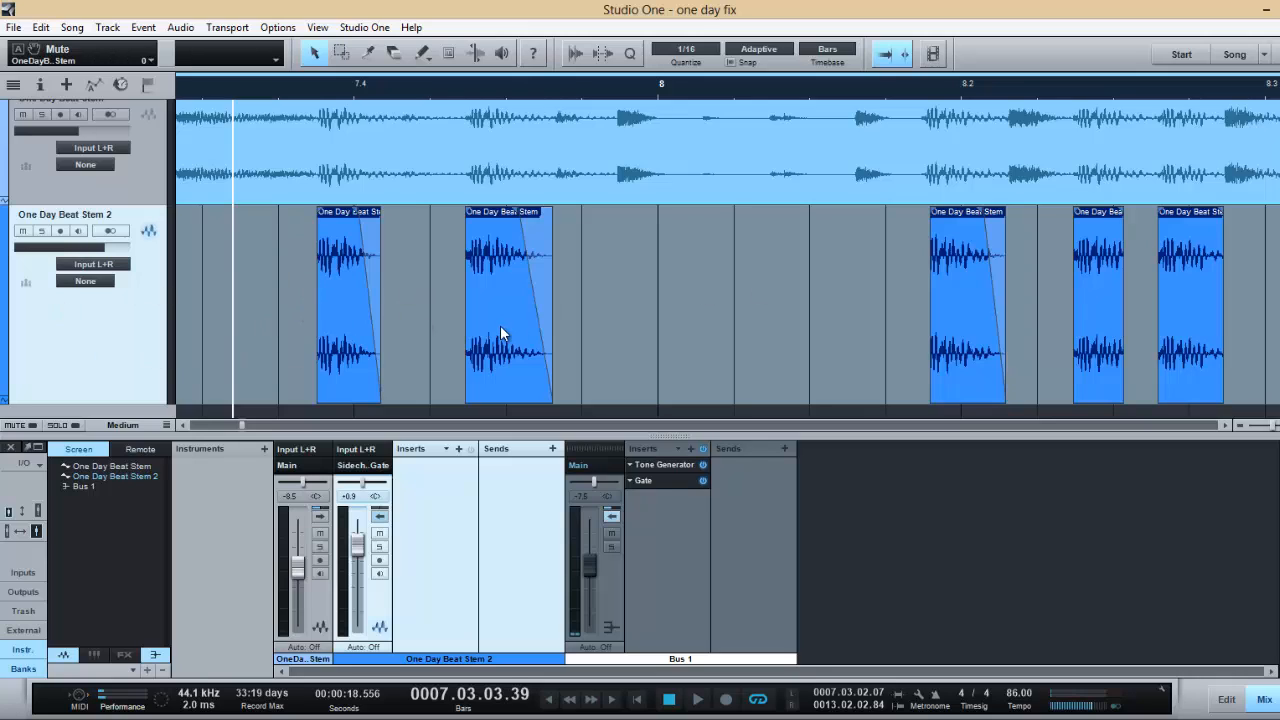
- Show the Bus 1 Tone Generator and Gate editors, and briefly play One Day Beat Stem 2 and Bus 1 soloed together
left_click(651, 464)
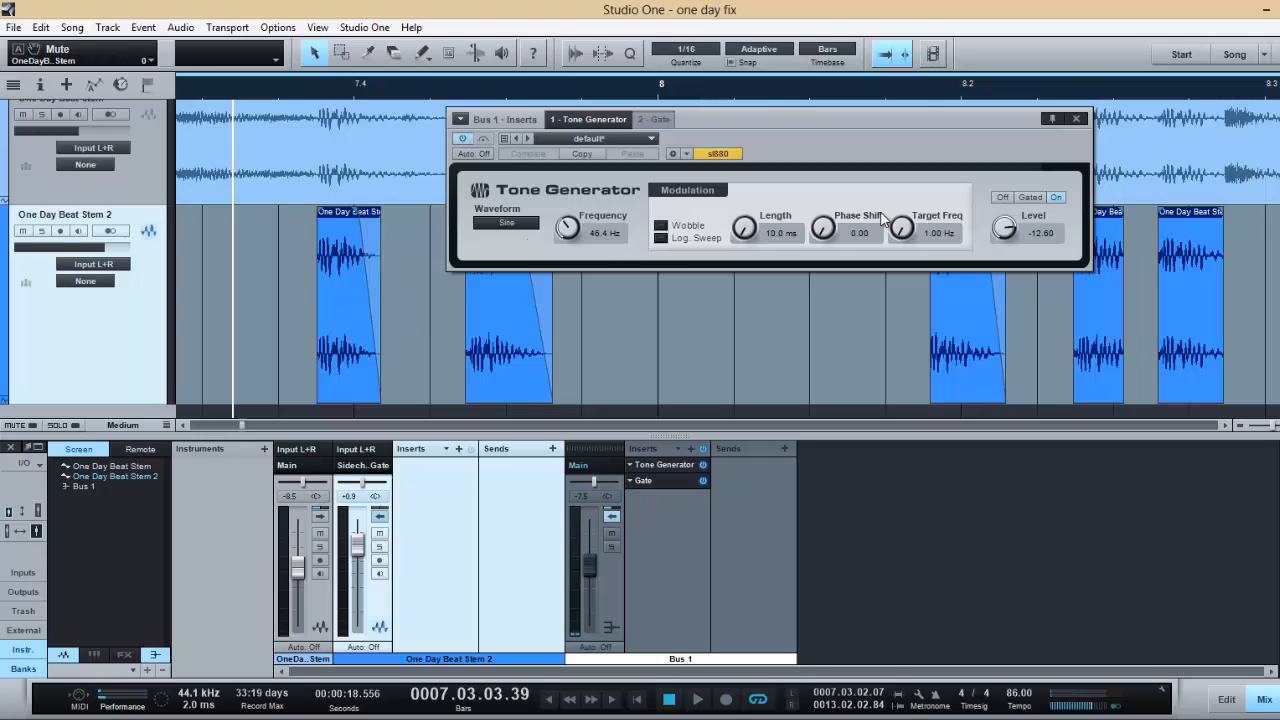
left_click(643, 481)
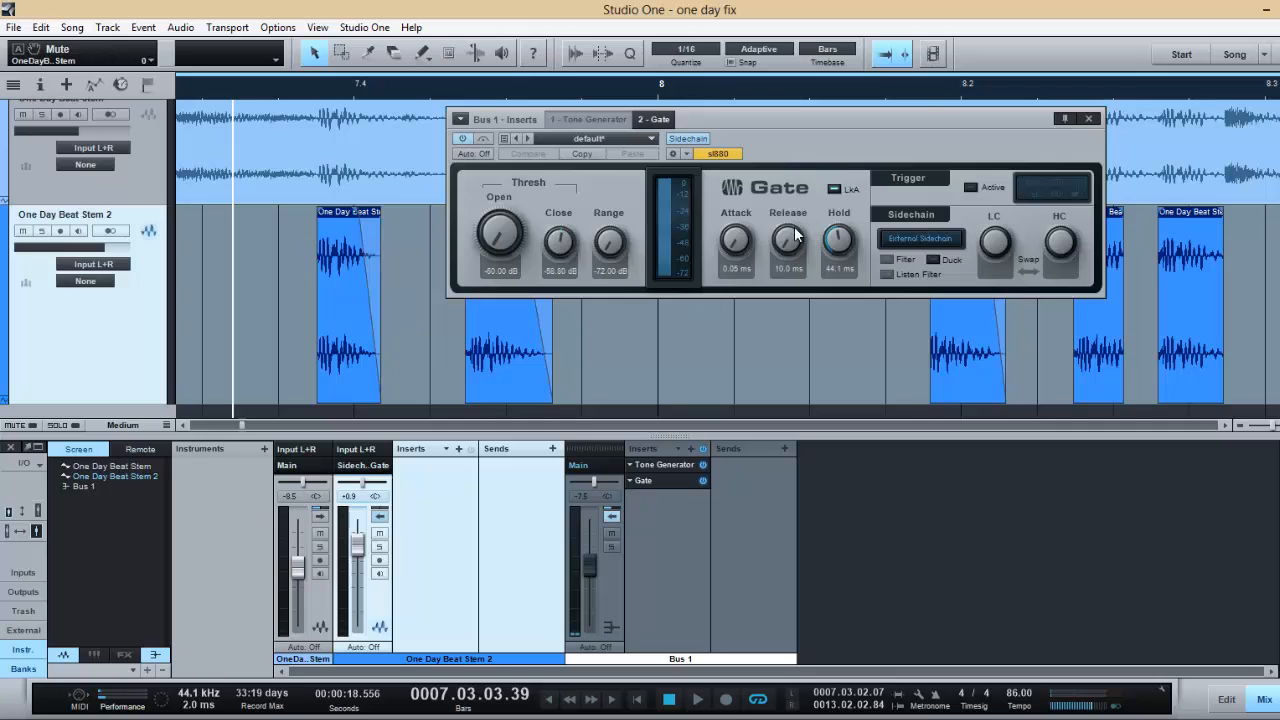
left_click(379, 547)
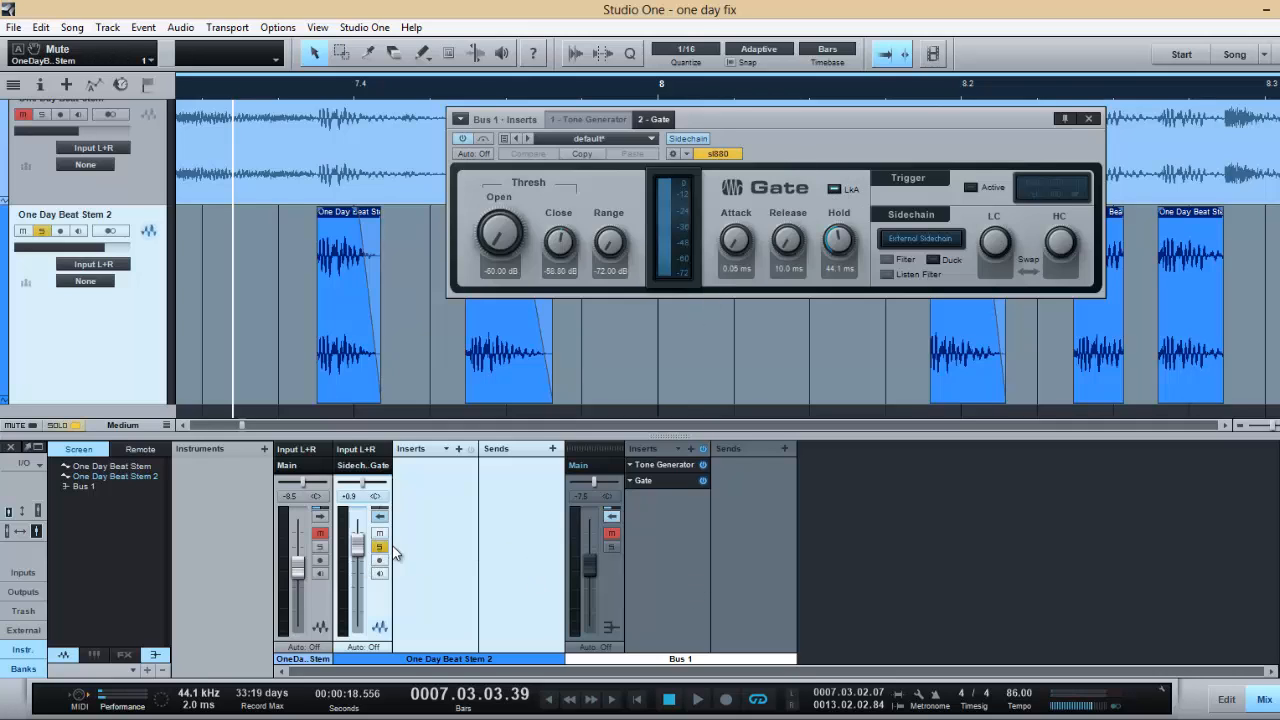
left_click(610, 546)
left_click(690, 703)
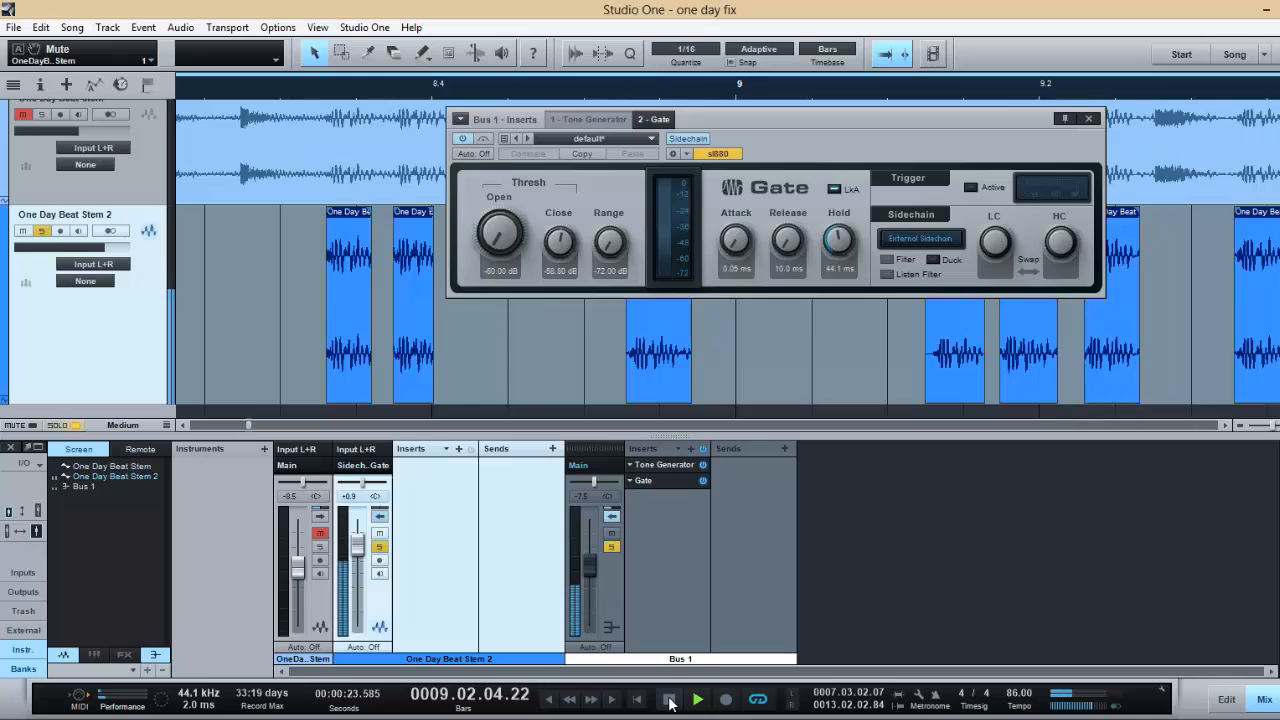
left_click(670, 703)
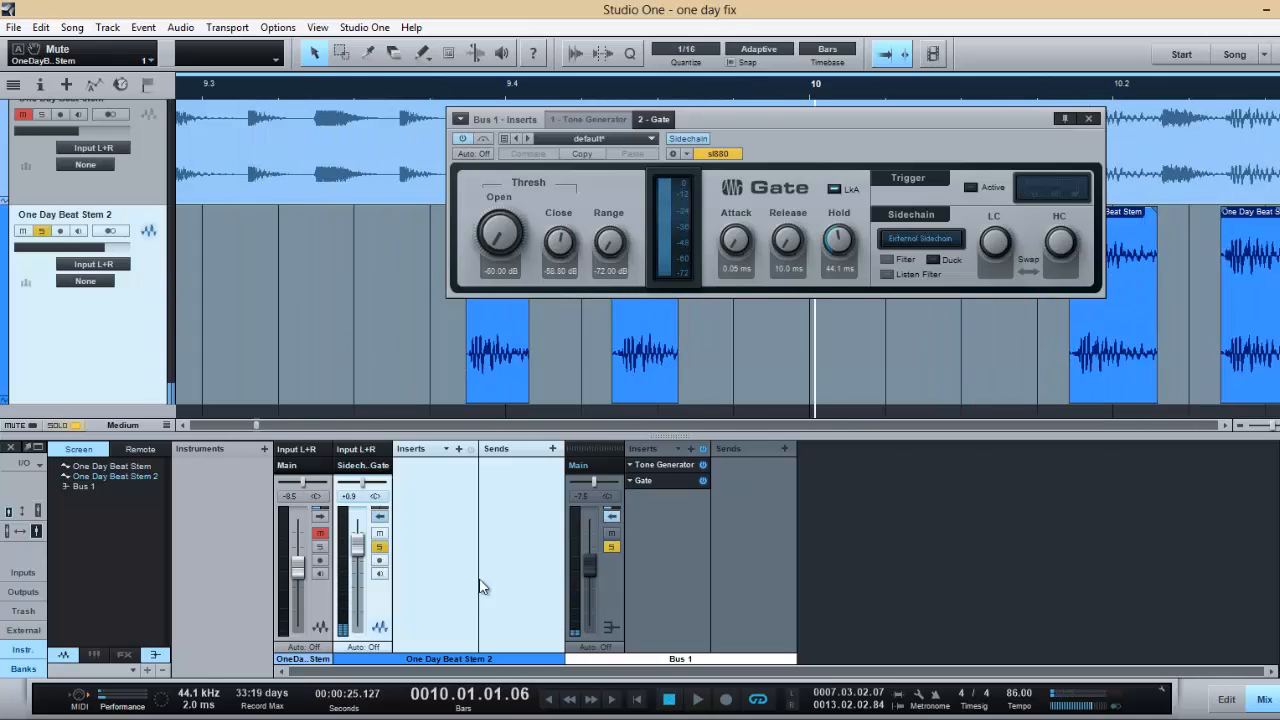
- Turn off solo on the One Day Beat Stem 2 and Bus 1 channels
left_click(379, 546)
left_click(379, 533)
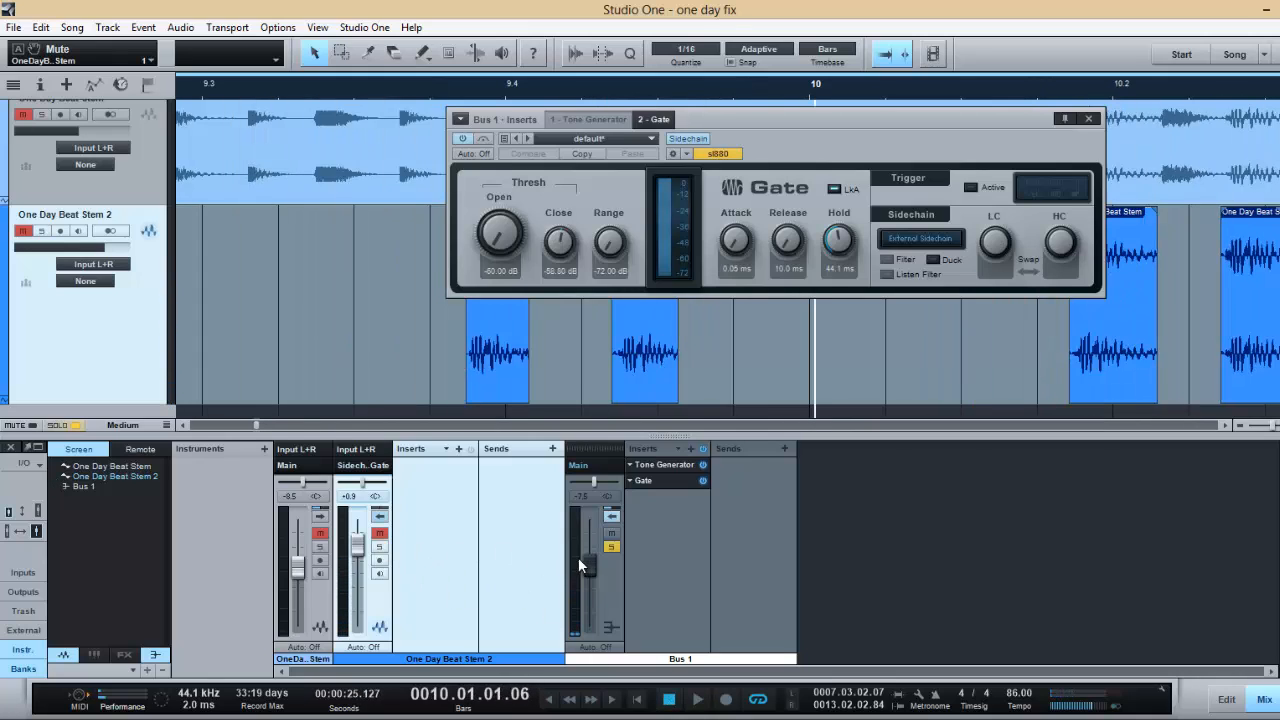
left_click(612, 548)
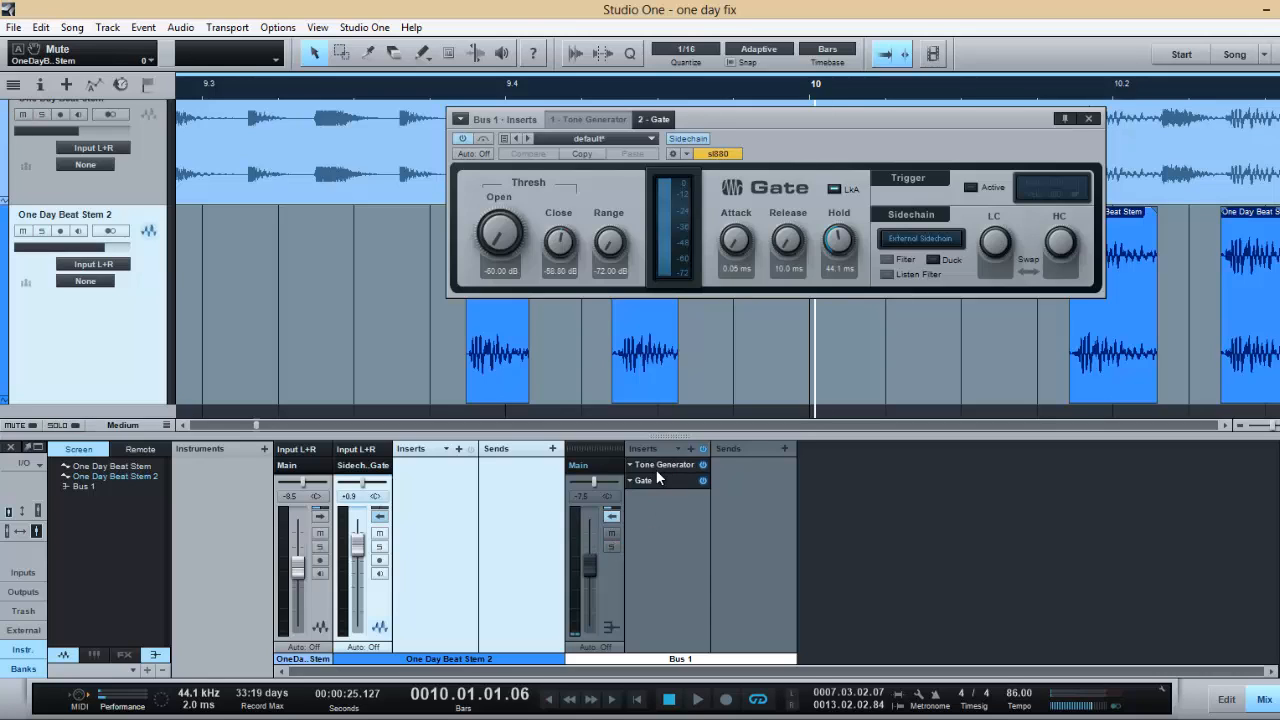
- Review the Bus 1 Tone Generator and Gate, and the sidechain output options of the One Day Beat Stem 2 channel, keeping its routing
double_click(656, 469)
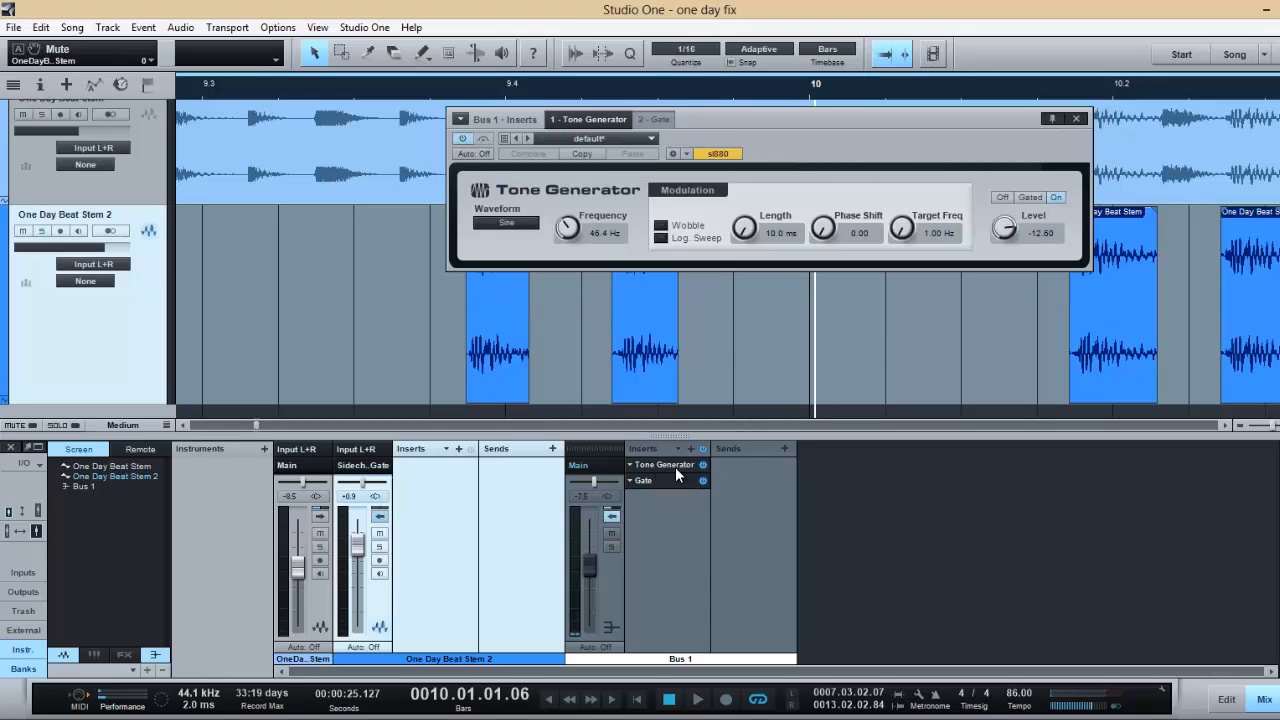
double_click(670, 479)
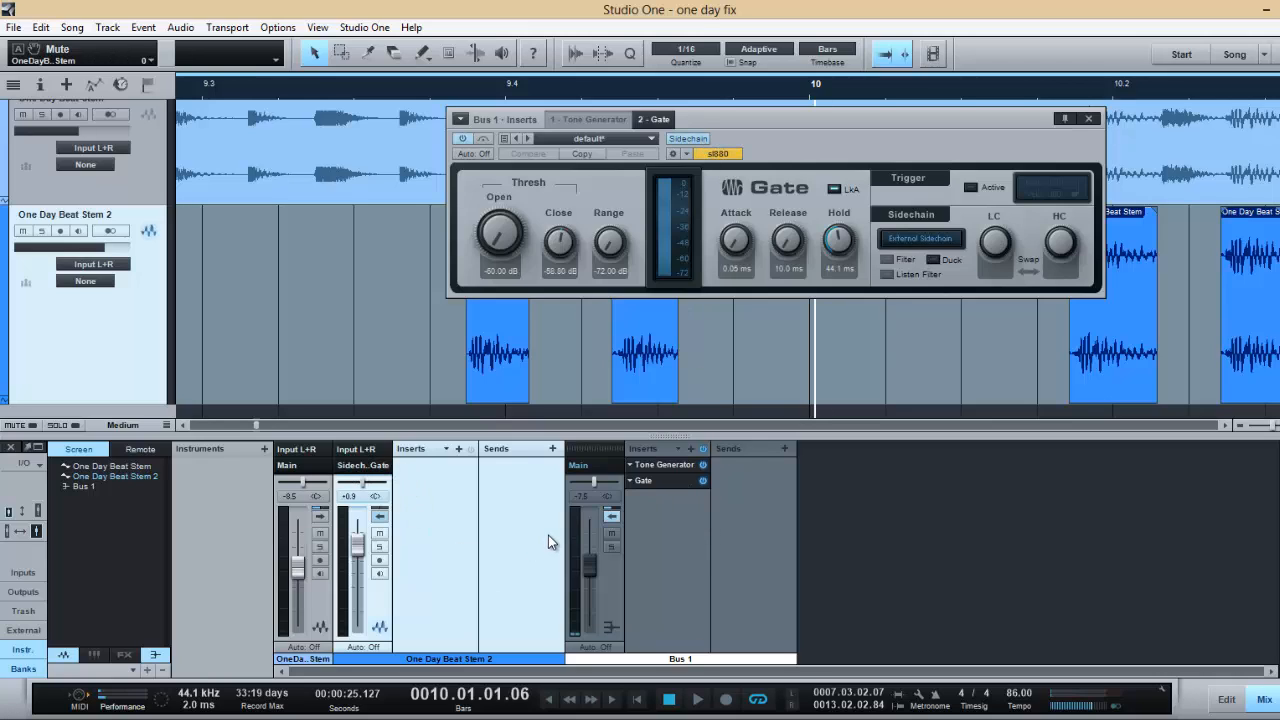
left_click(355, 467)
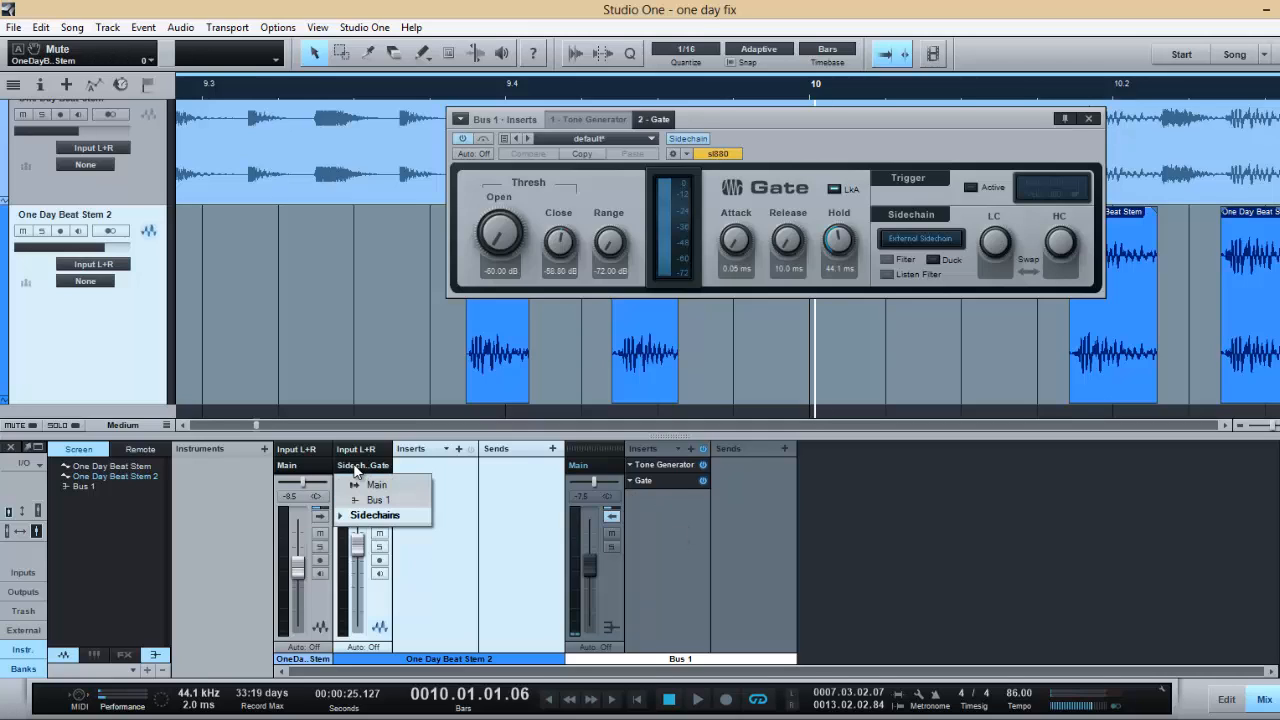
left_click(372, 515)
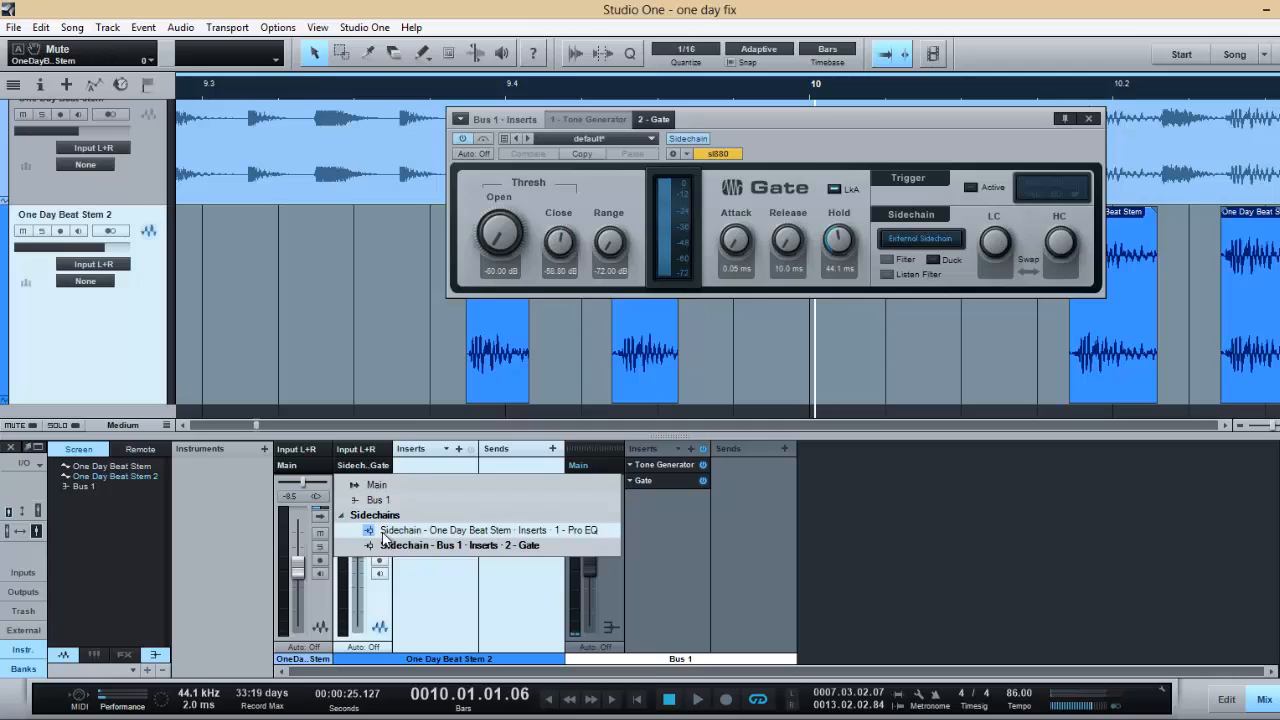
left_click(449, 603)
left_click(380, 517)
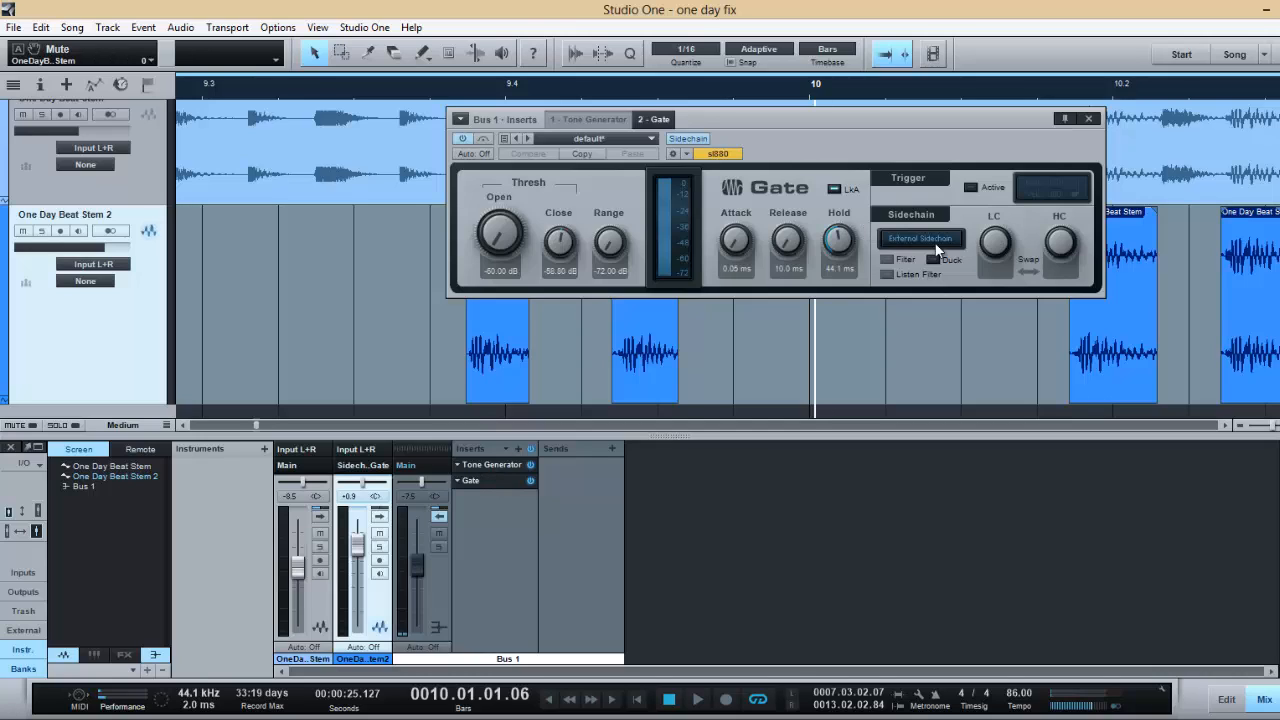
left_click(380, 516)
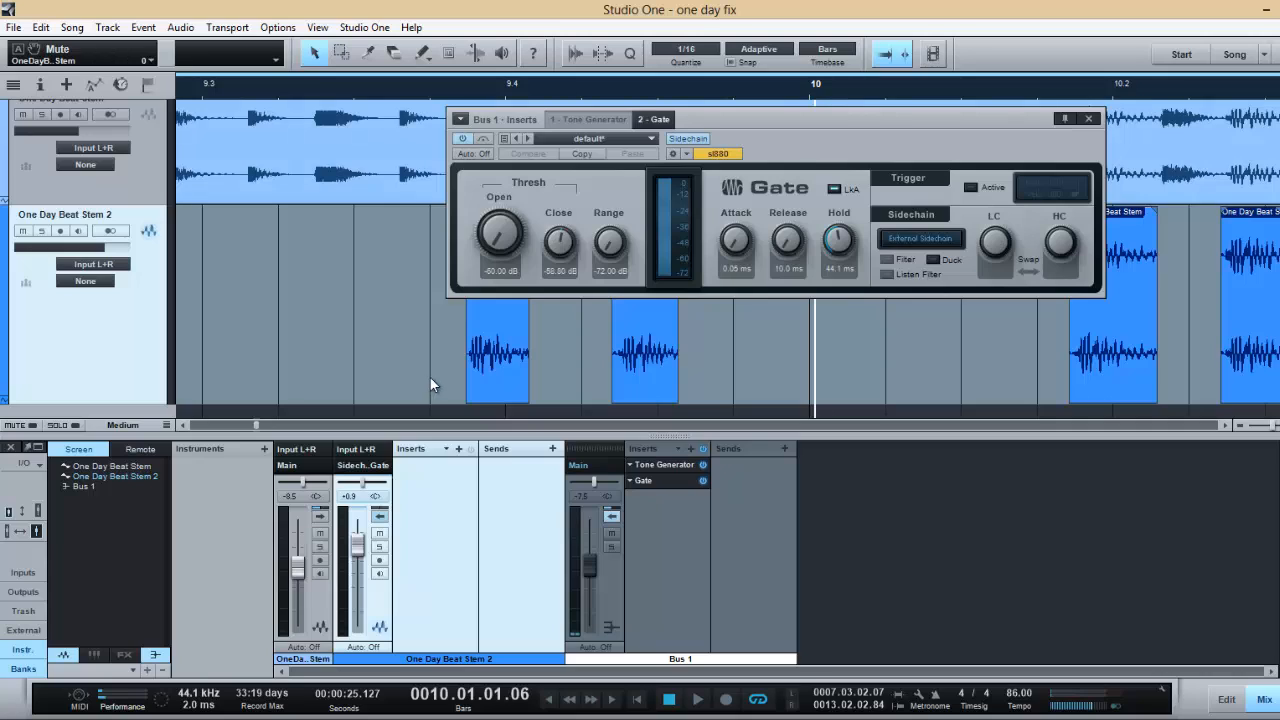
- Move the Gate editor off the drum slices and close it
left_click_drag(429, 376, 730, 372)
left_click(453, 366)
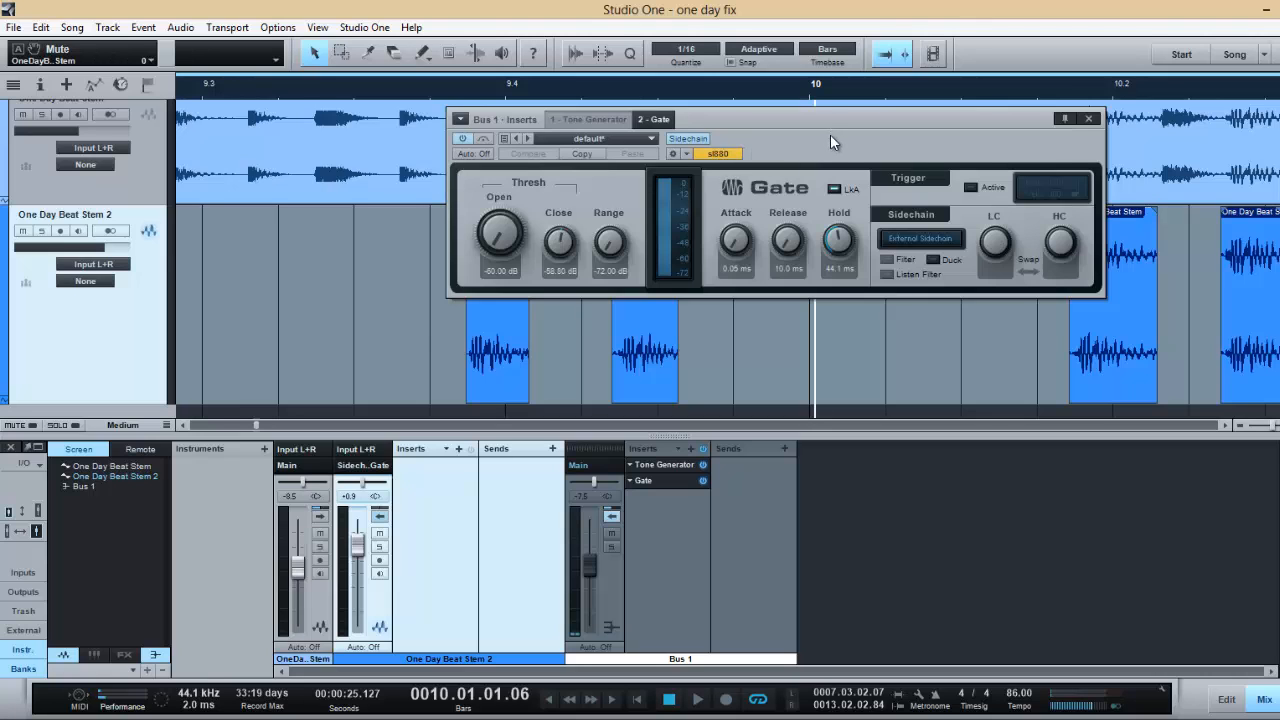
left_click_drag(828, 132, 669, 206)
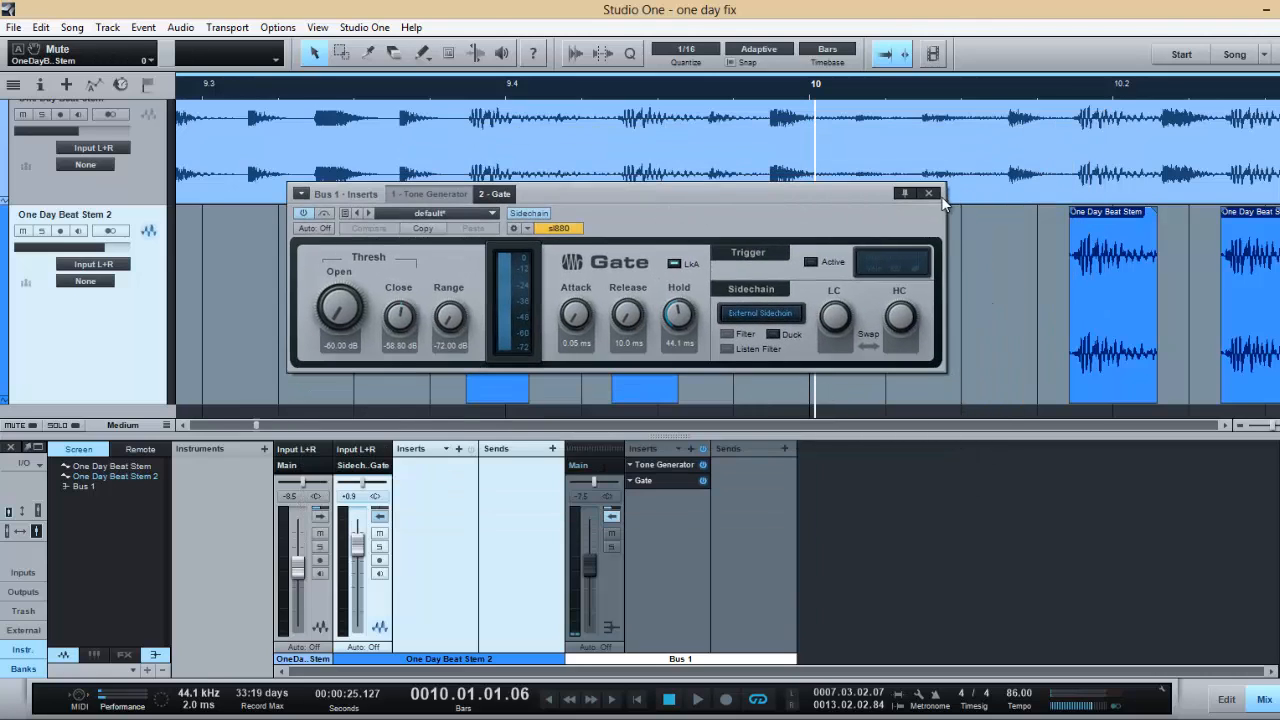
left_click(929, 193)
- Extend the ends of the two drum slices around 9.4 on One Day Beat Stem 2, and place the playhead just before them
left_click_drag(437, 304, 702, 327)
left_click(752, 323)
left_click(458, 92)
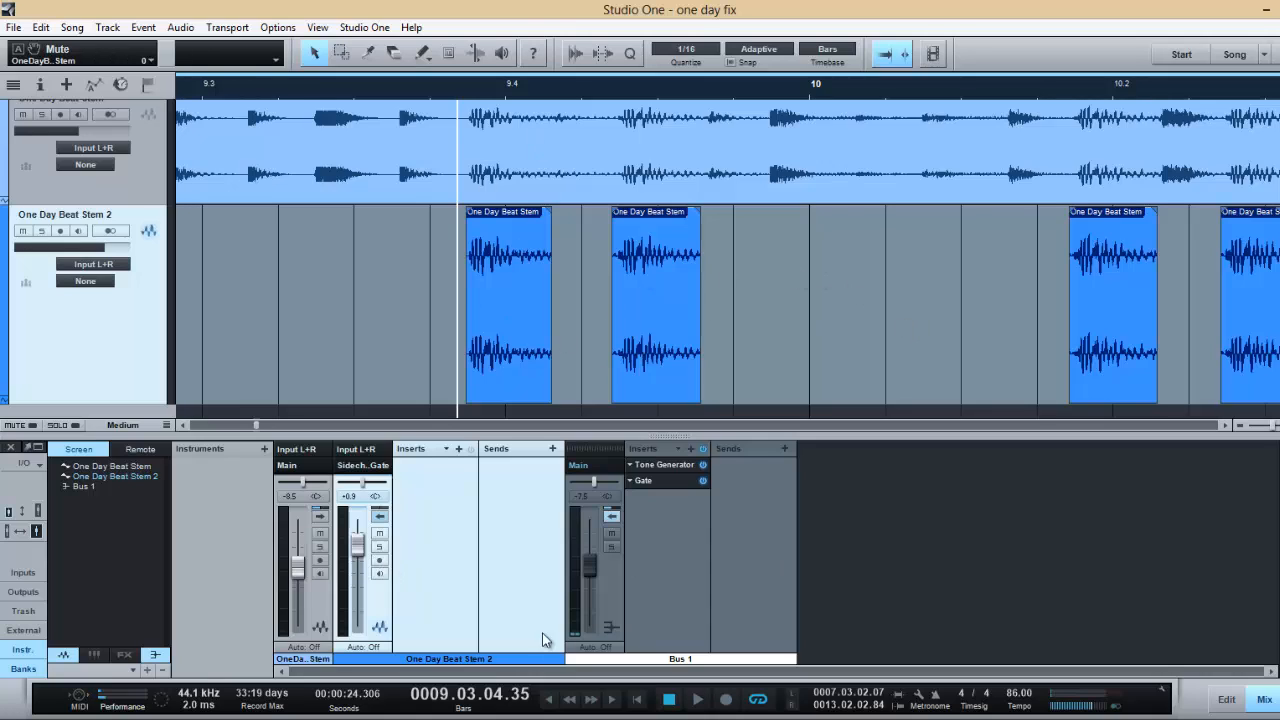
- Collapse the One Day Beat Stem 2 channel's insert display and lower the Bus 1 volume to -∞
left_click(309, 598)
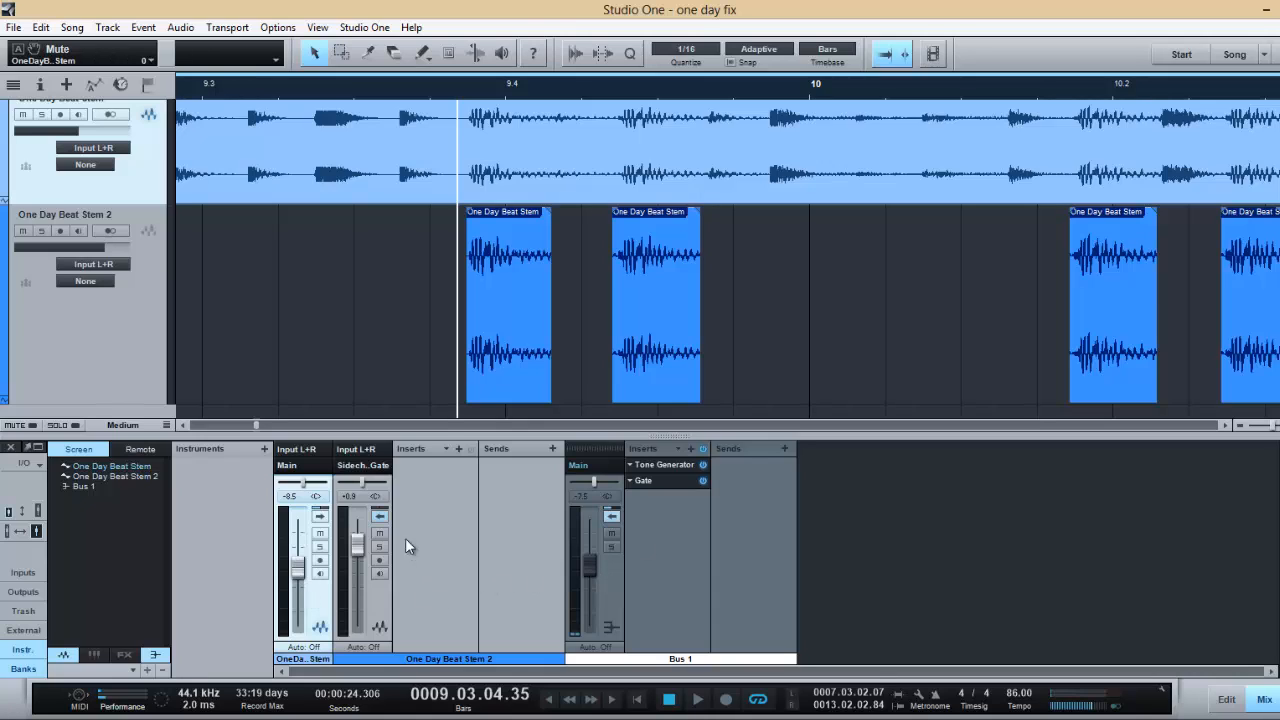
left_click(381, 518)
left_click(513, 560)
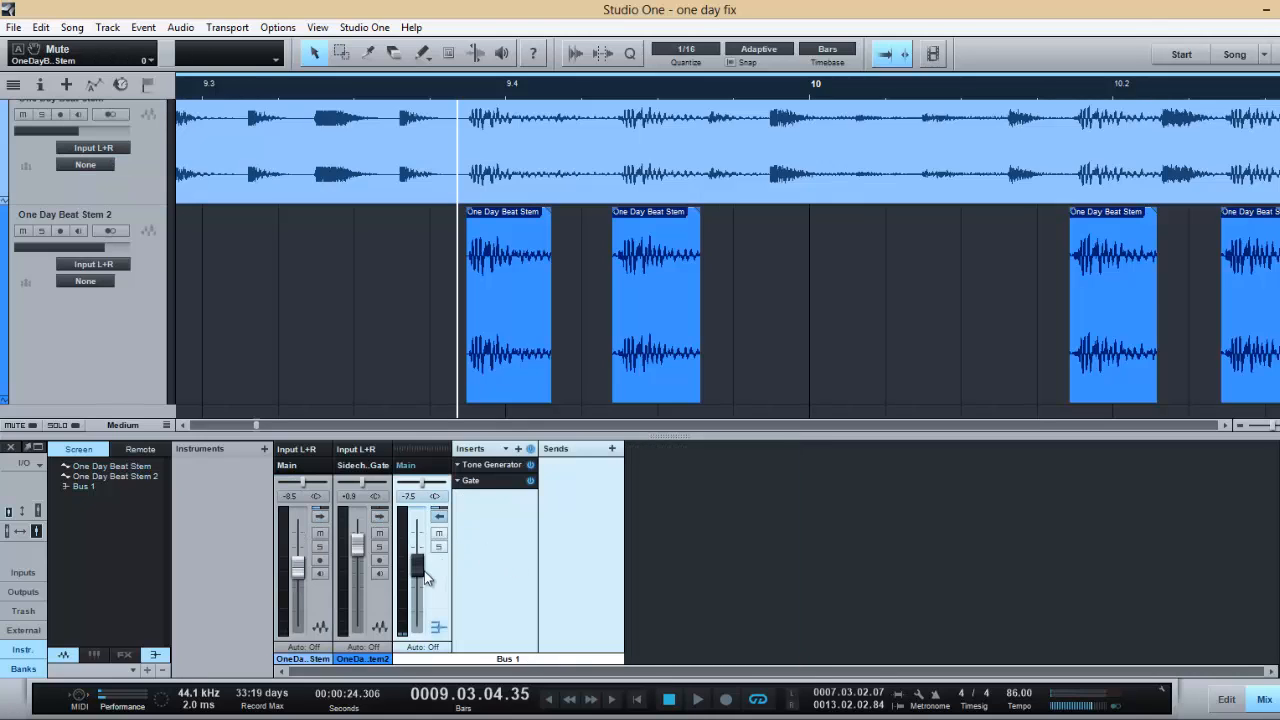
left_click_drag(419, 580, 419, 625)
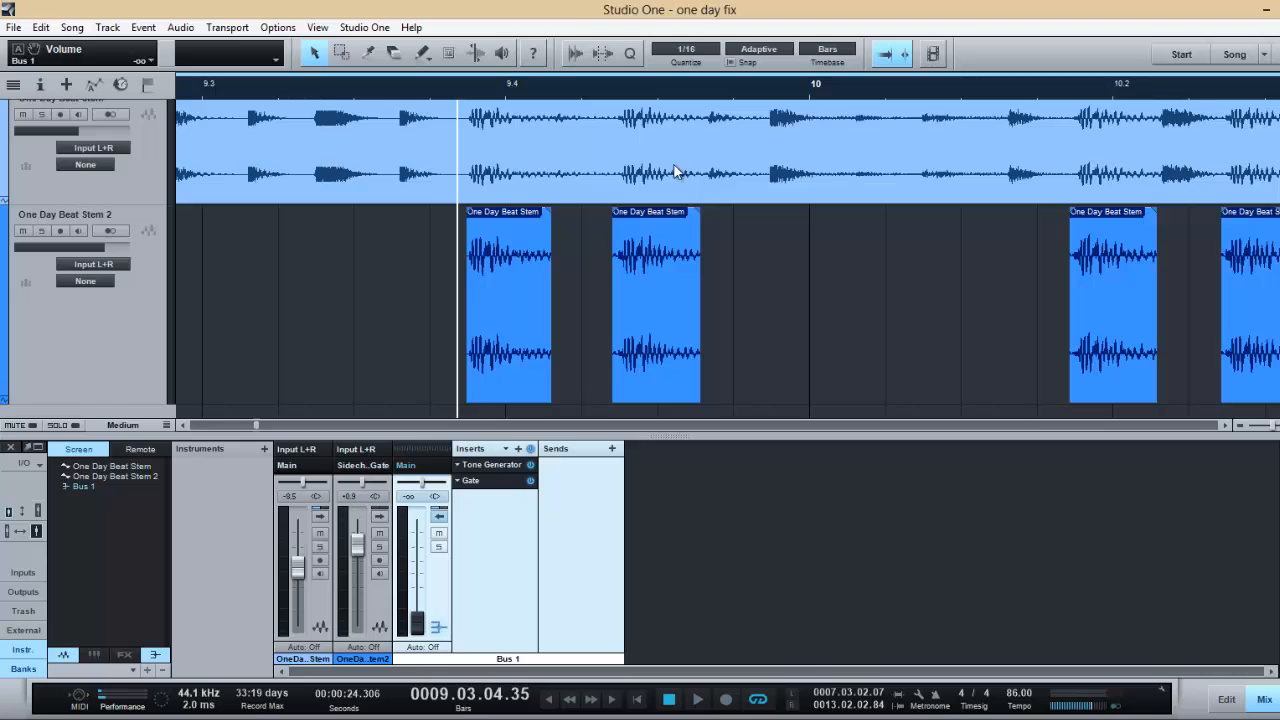
- Lower the One Day Beat Stem volume to -13.4 during playback and check the mute on One Day Beat Stem 2
left_click(697, 699)
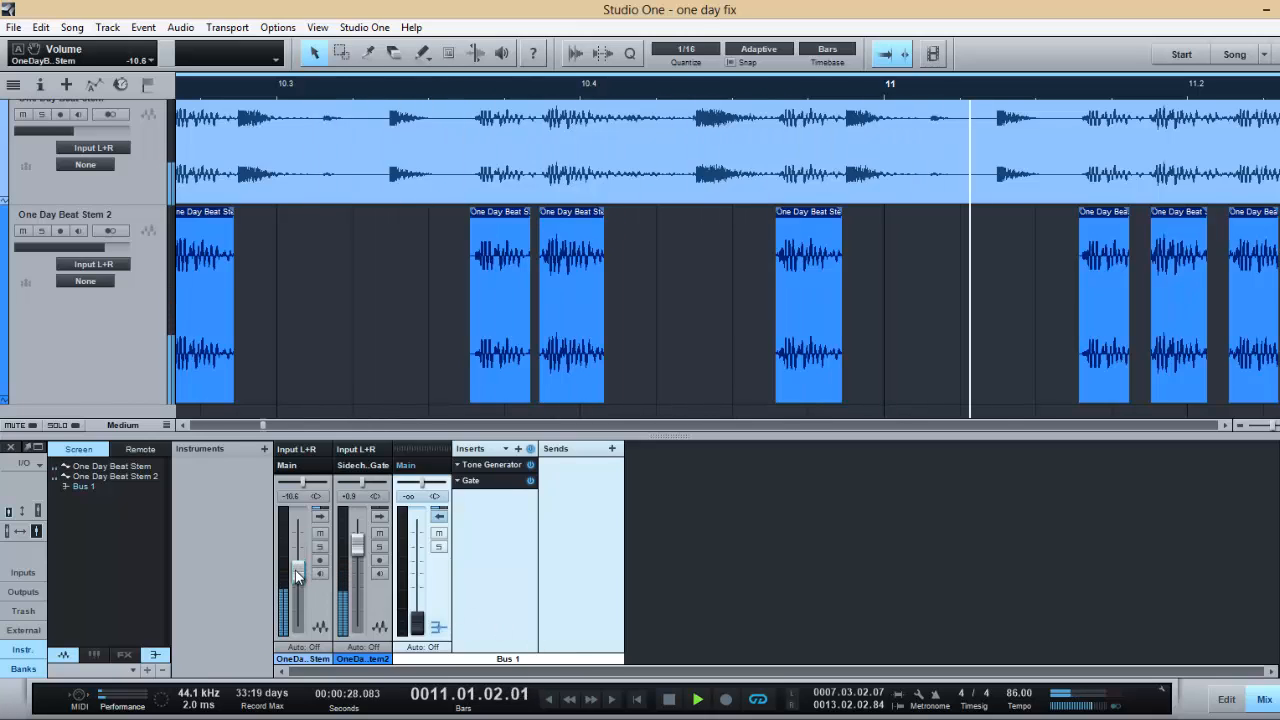
left_click_drag(296, 571, 297, 583)
left_click(380, 534)
left_click(380, 534)
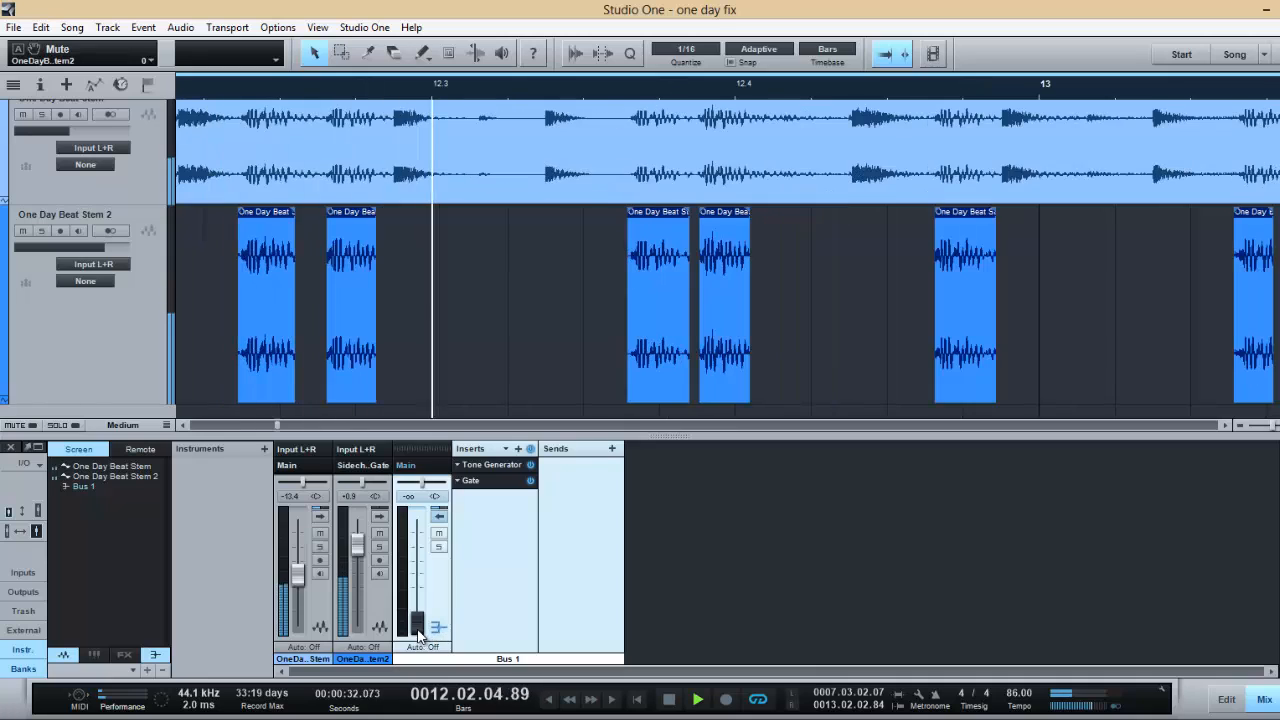
left_click(669, 699)
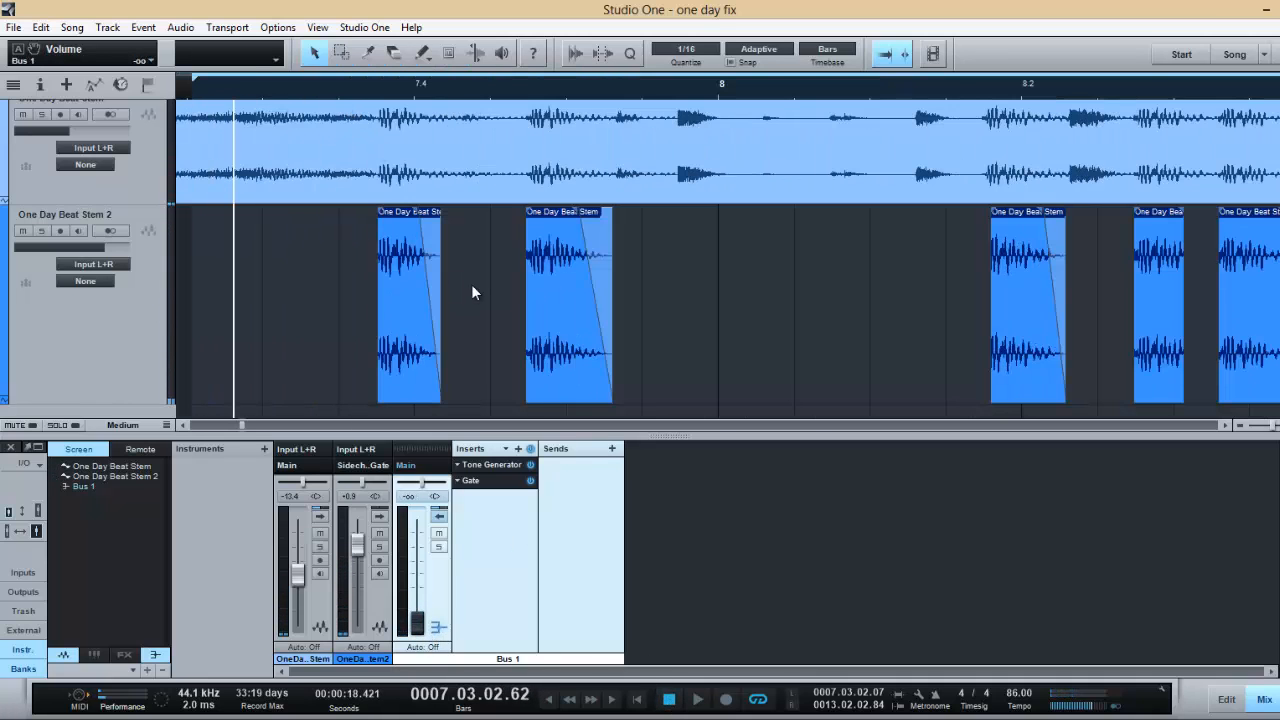
- Play from the loop start and raise the Bus 1 volume to -15.0
left_click(697, 704)
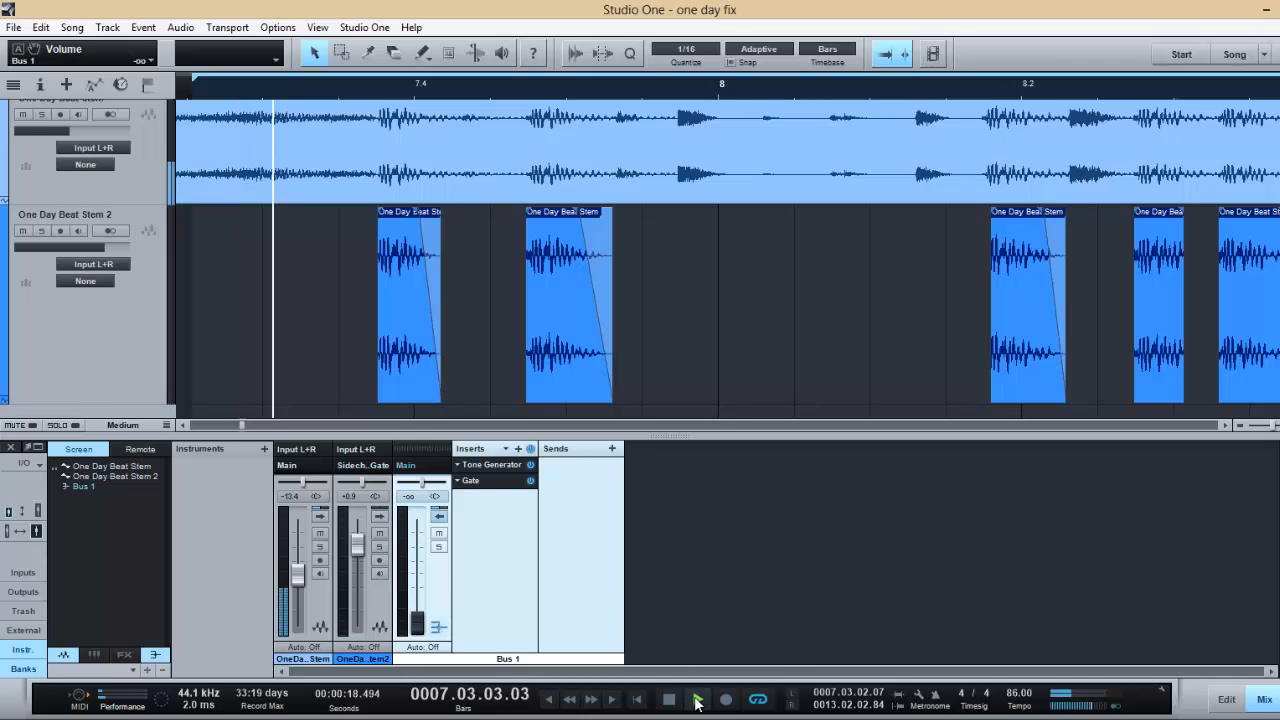
left_click_drag(417, 617, 418, 581)
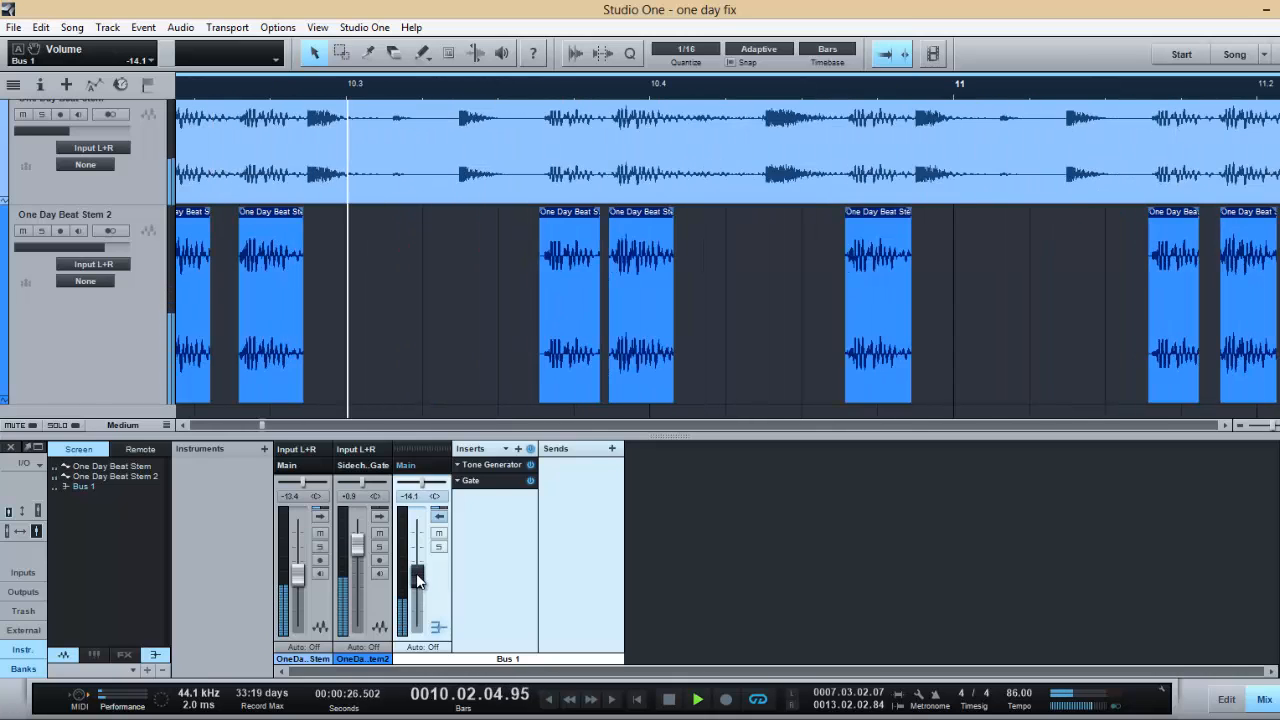
left_click_drag(416, 574, 417, 578)
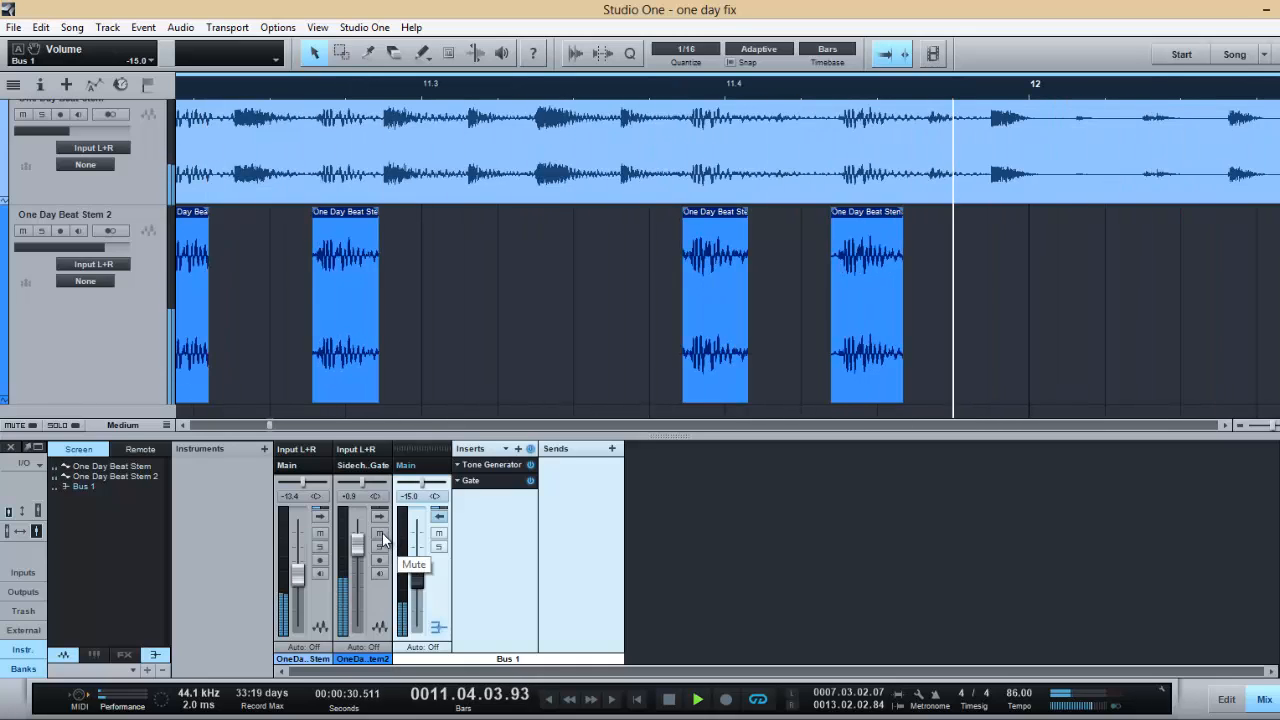
- Audition Bus 1 soloed, both with One Day Beat Stem 2 and alone, clear the solo, and stop playback
left_click(440, 547)
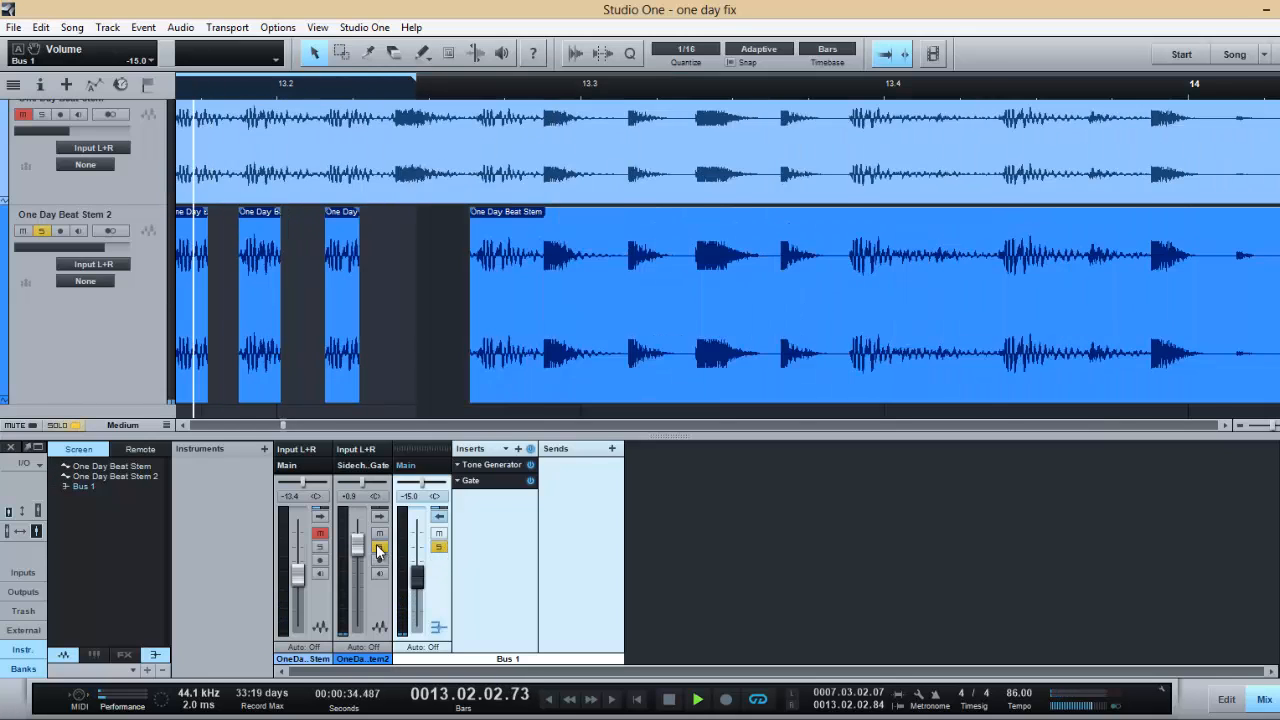
left_click(379, 547)
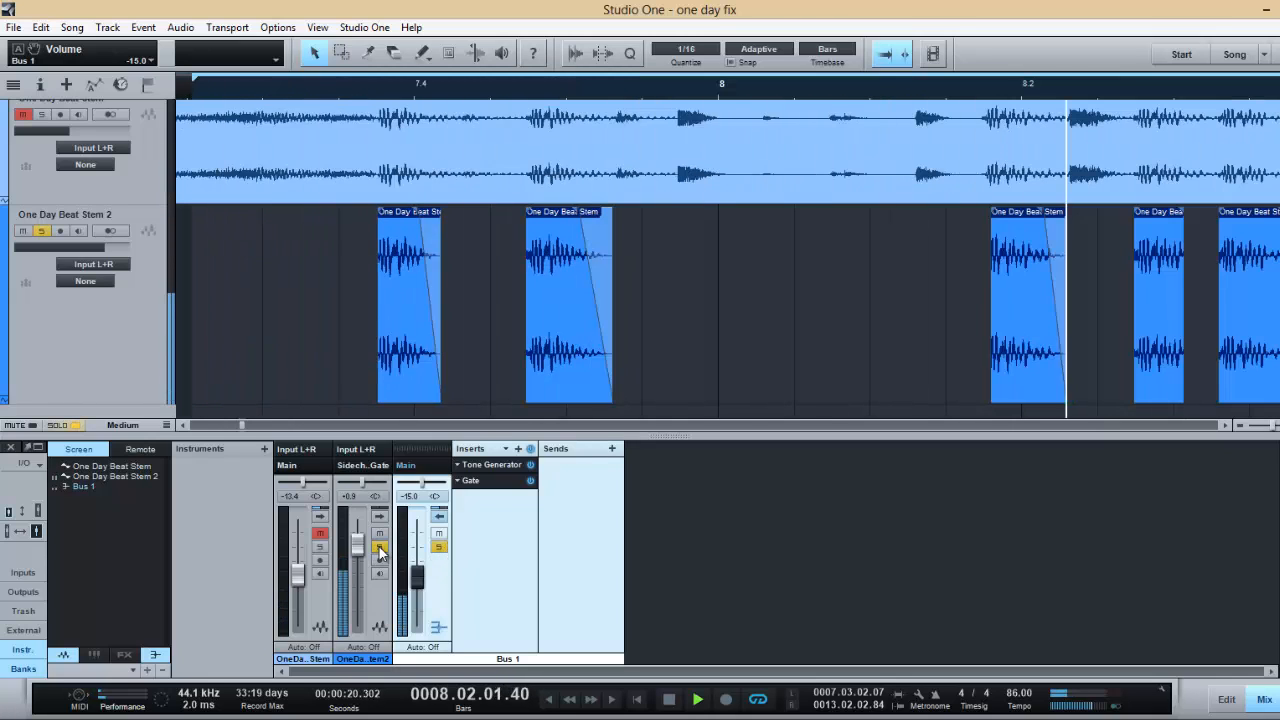
left_click(379, 548)
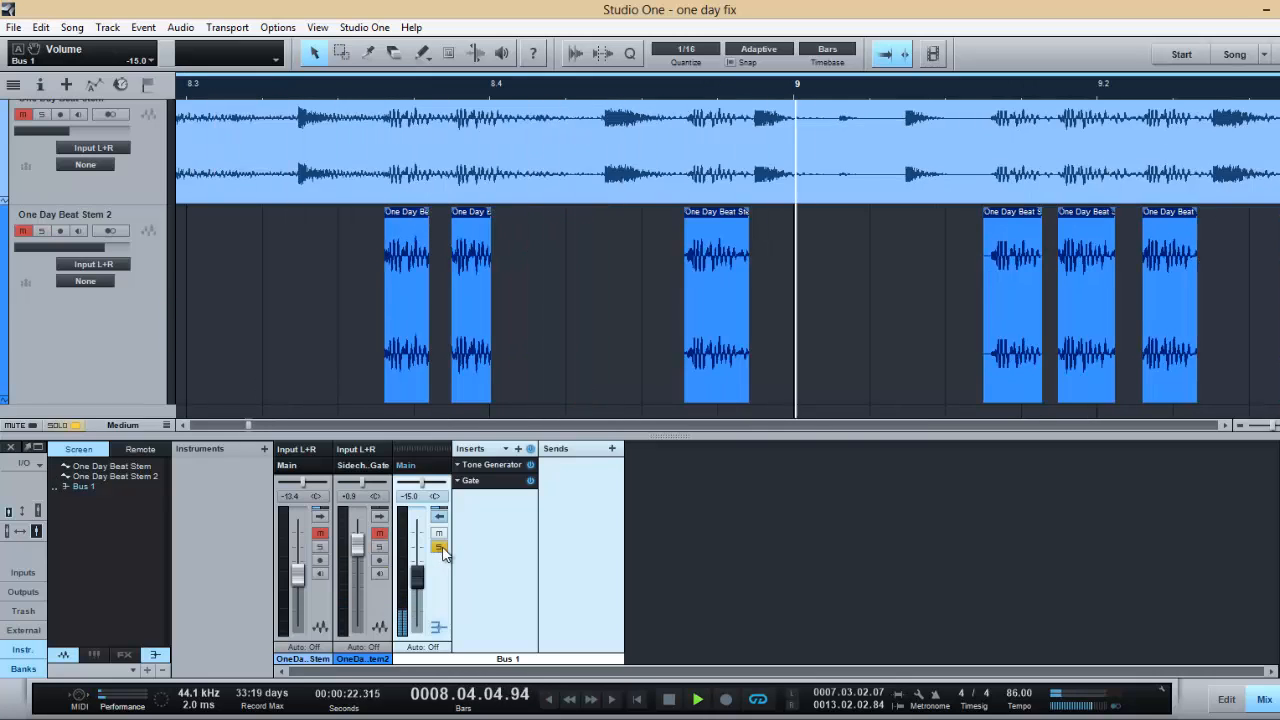
left_click(439, 547)
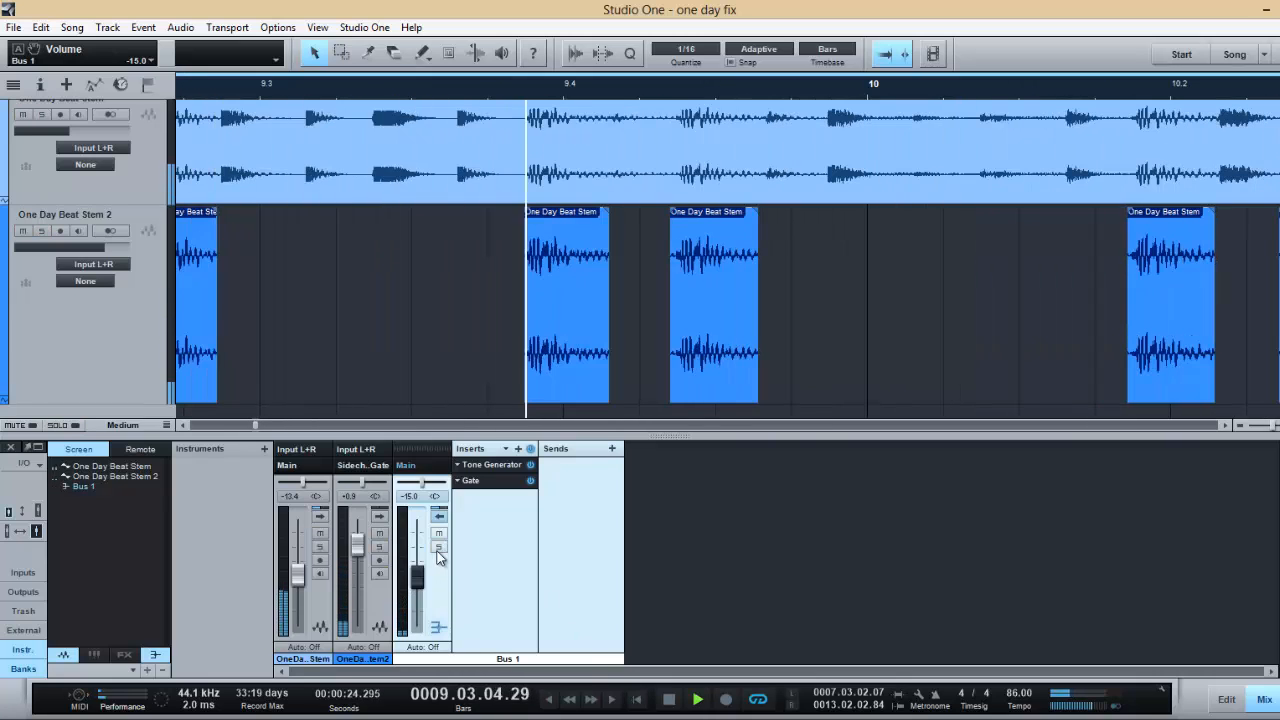
left_click(670, 703)
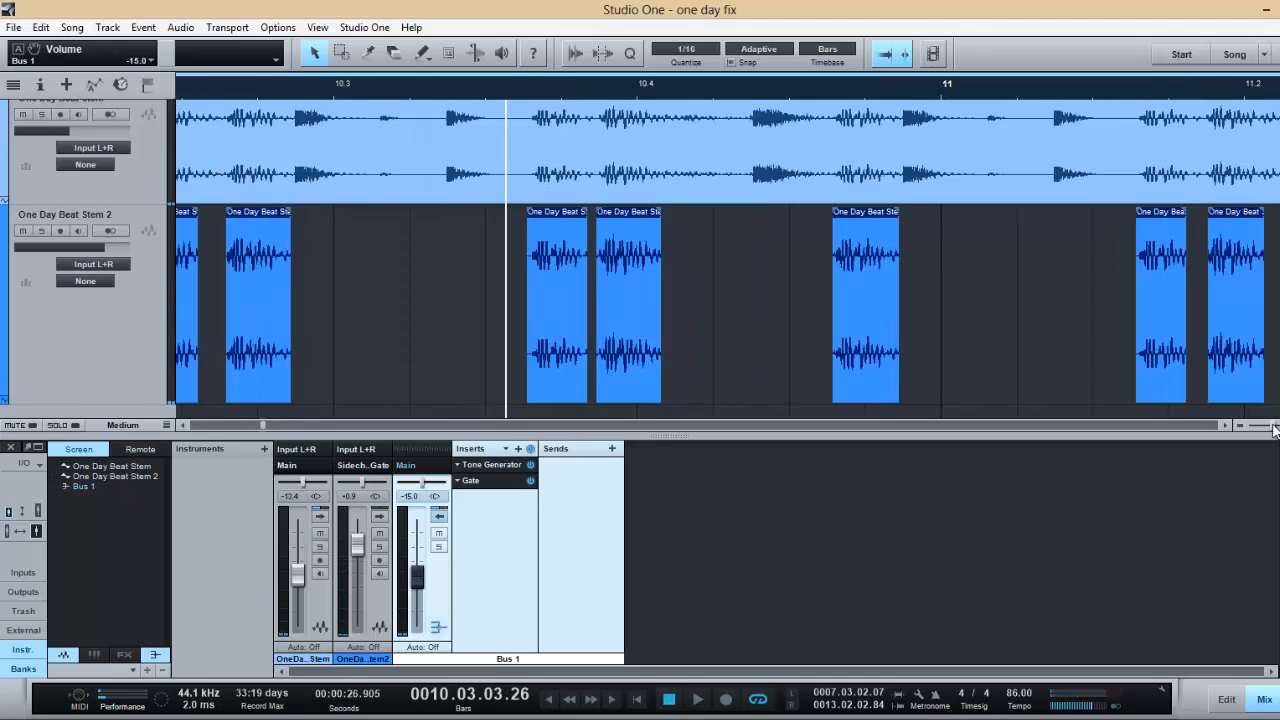
- Place the playhead at the start of the loop range, just before the first drum slice
left_click_drag(1274, 428, 1163, 420)
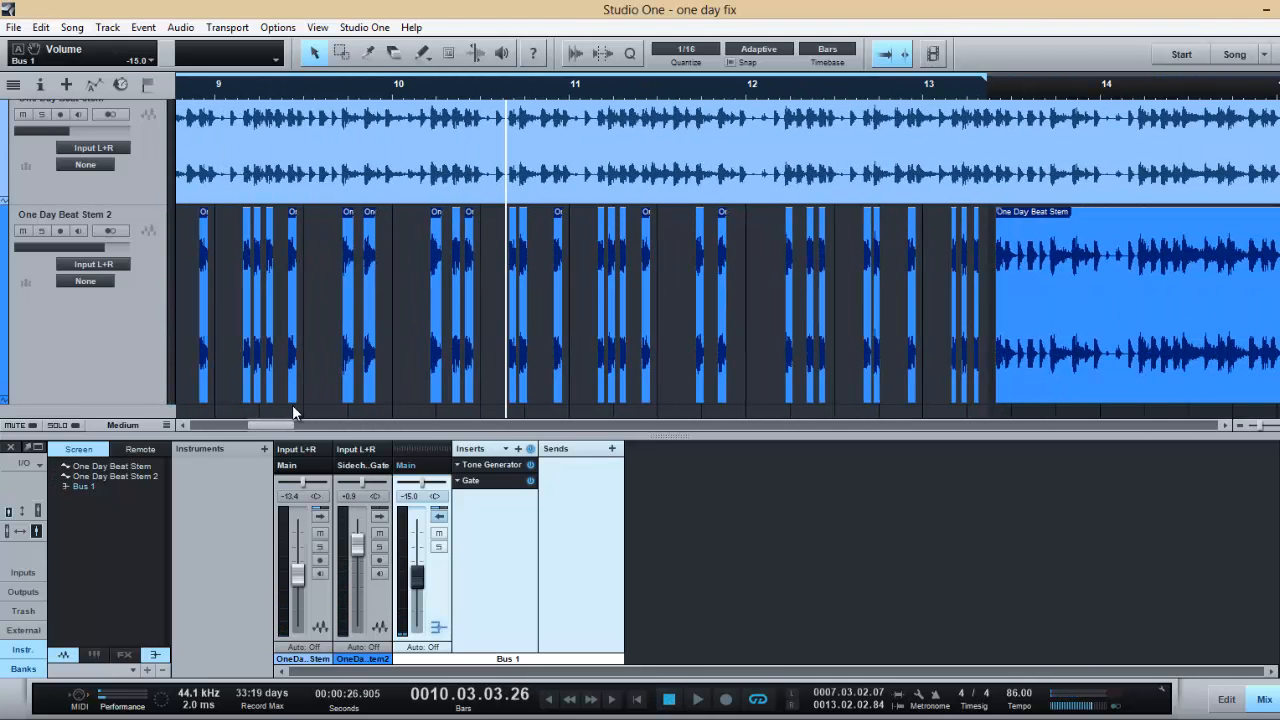
left_click_drag(279, 420, 243, 425)
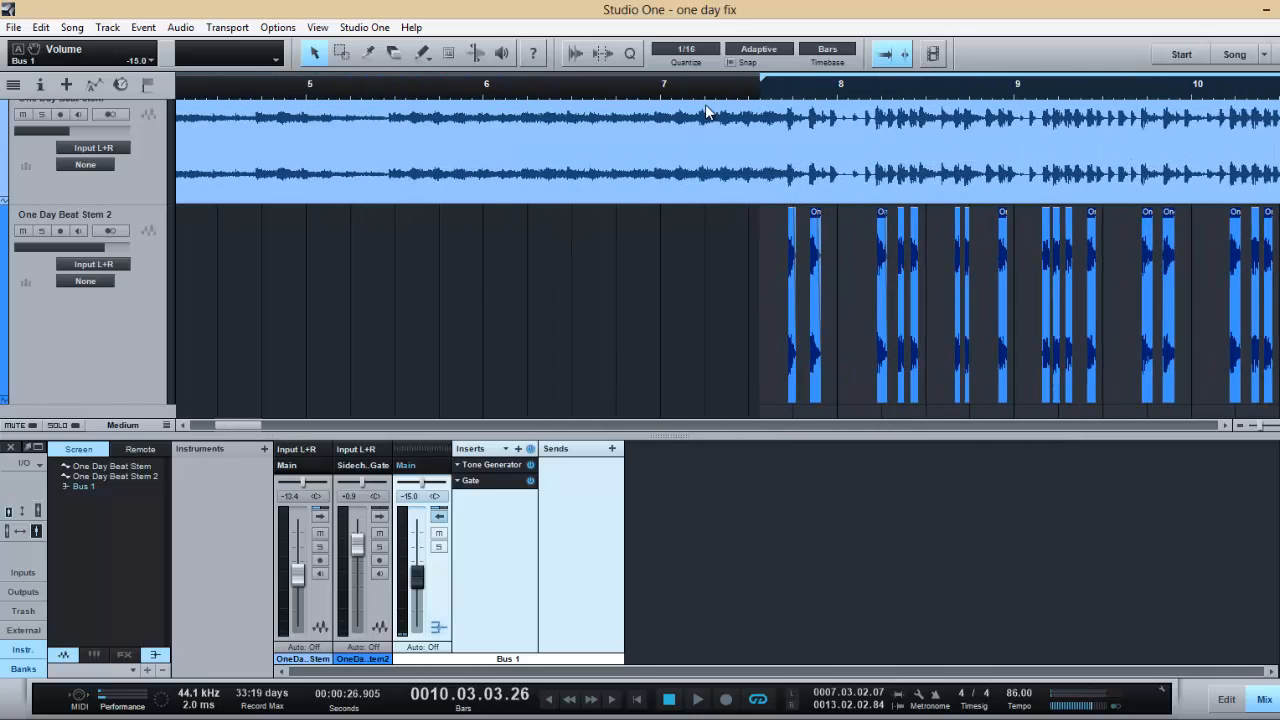
left_click(762, 87)
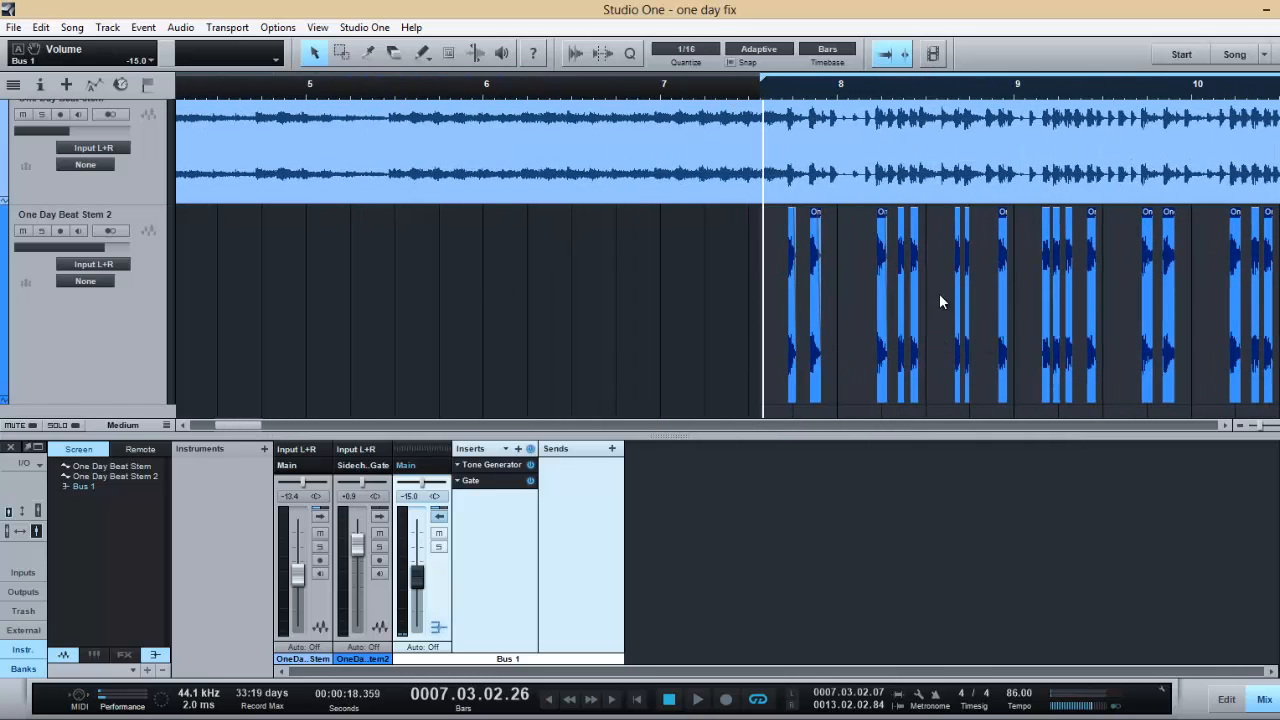
- Mute Bus 1, raise its volume to -8.6, and start playback
left_click(438, 533)
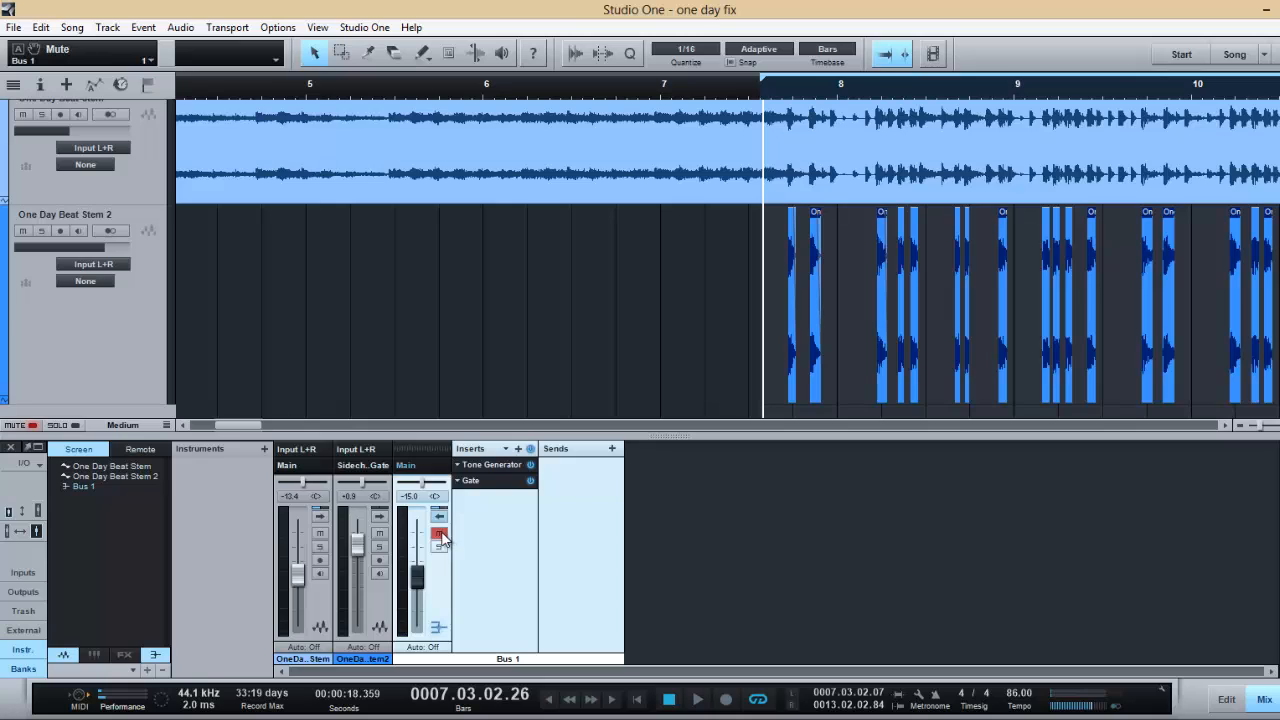
left_click_drag(421, 582, 420, 574)
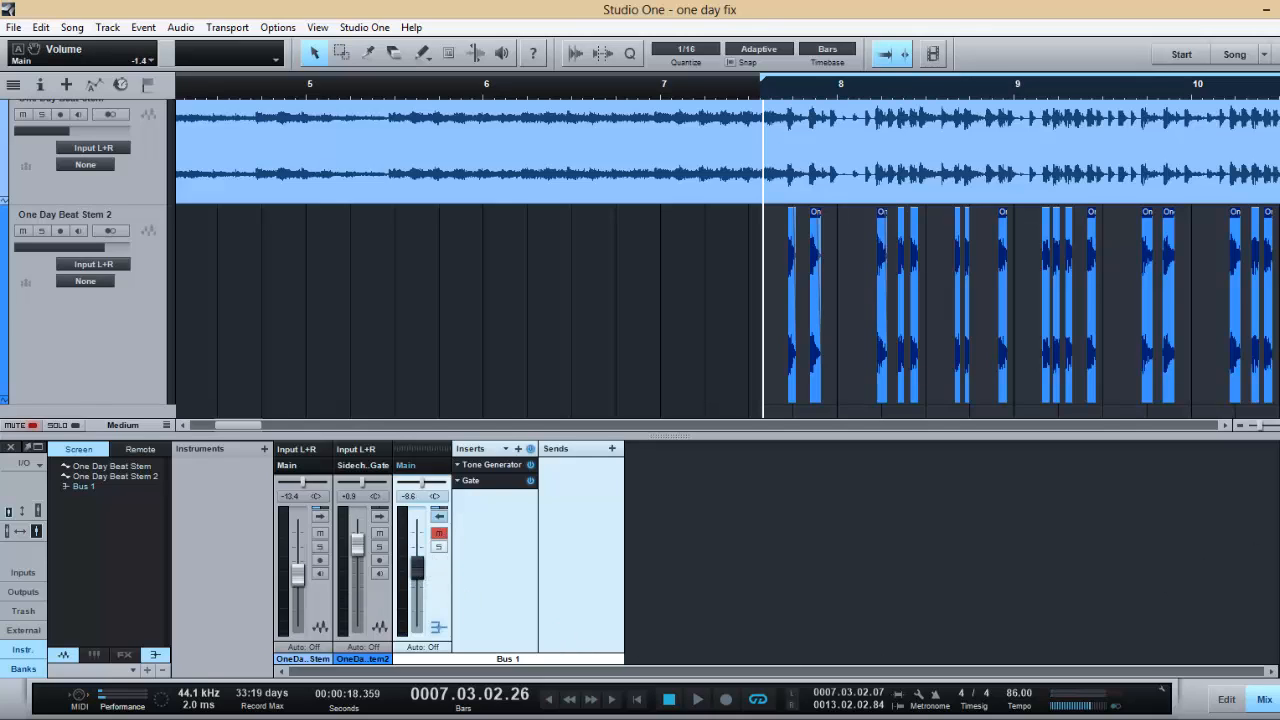
left_click(697, 699)
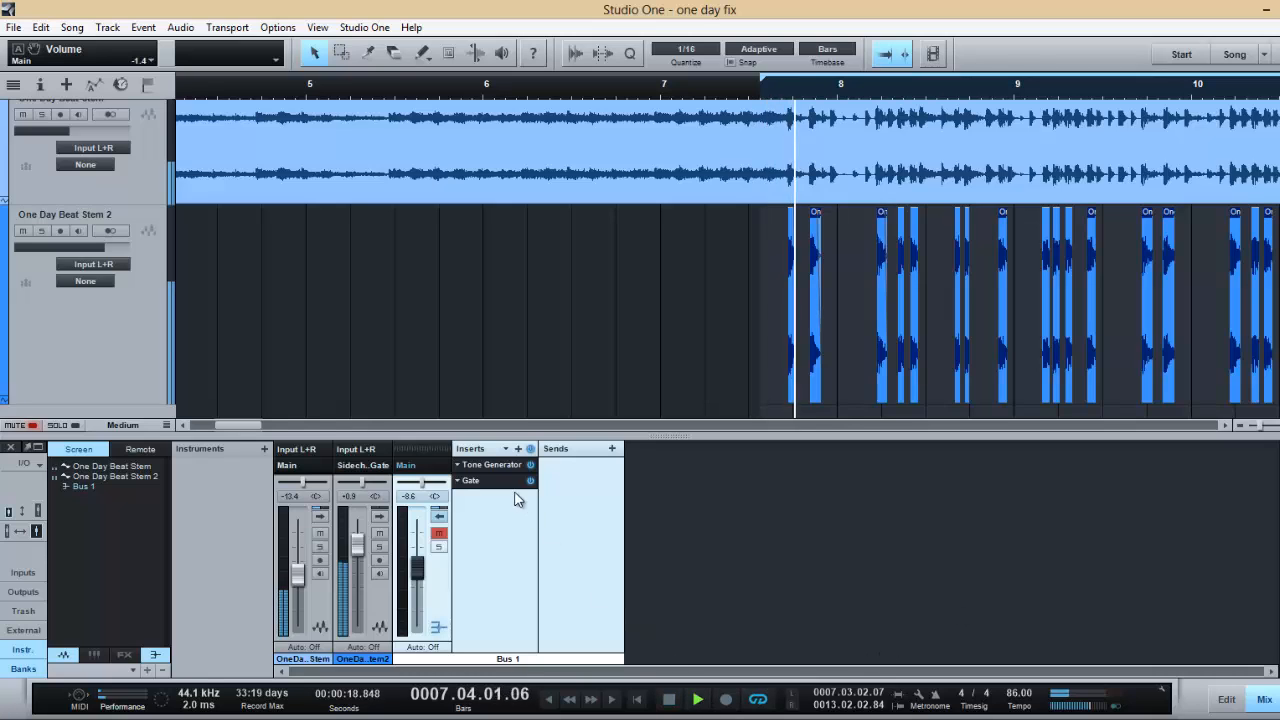
- Unmute Bus 1, lower its volume to -9.6, and compare the beat with the bus muted and unmuted
left_click(438, 536)
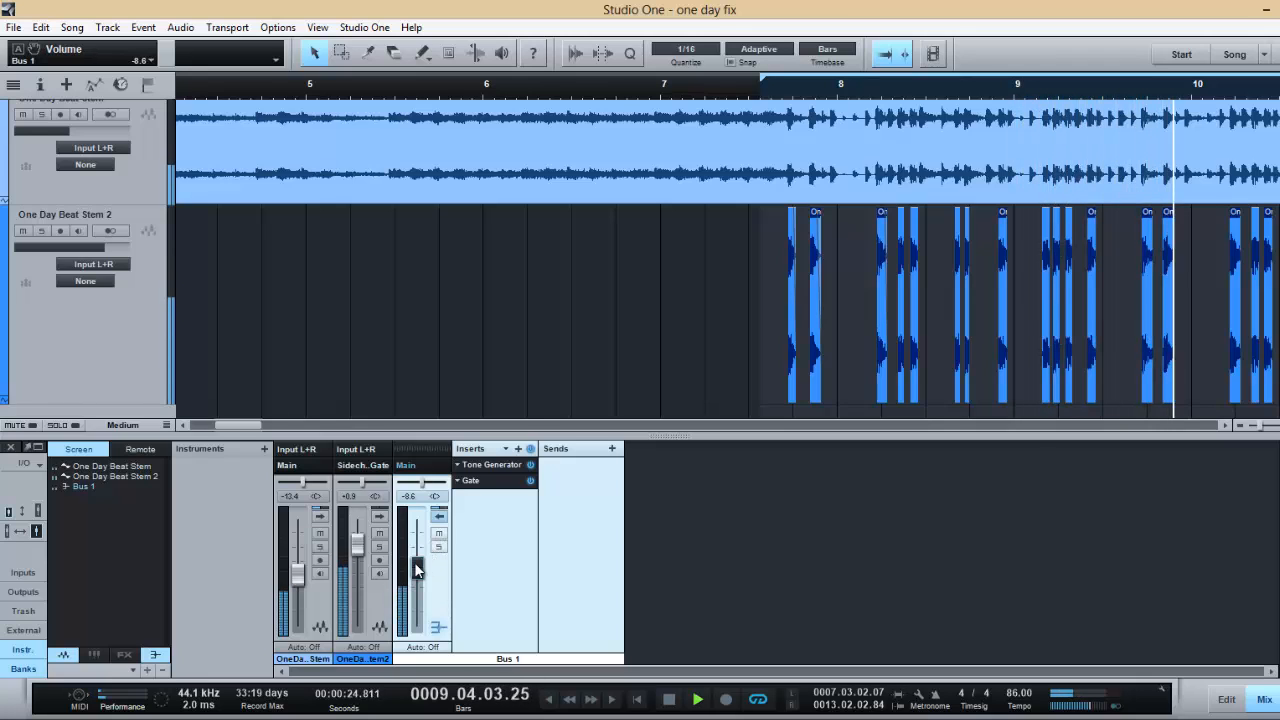
scroll(414, 562, "down", 1)
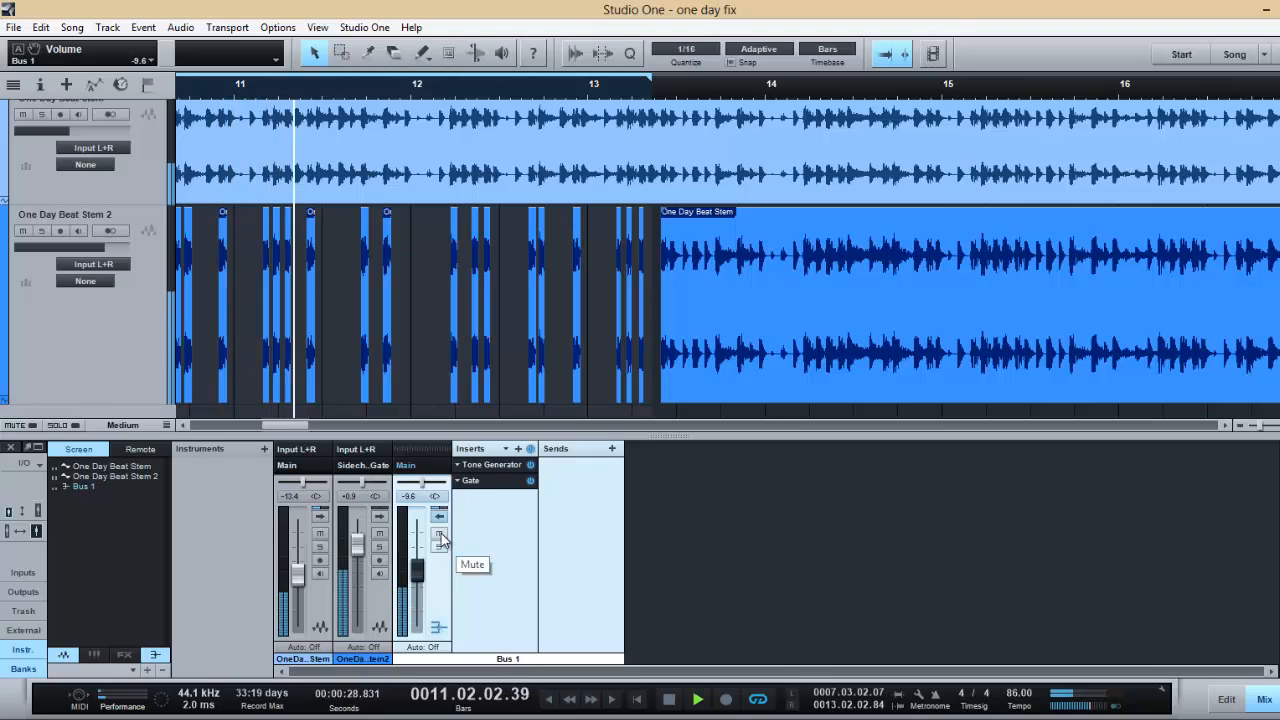
left_click(441, 537)
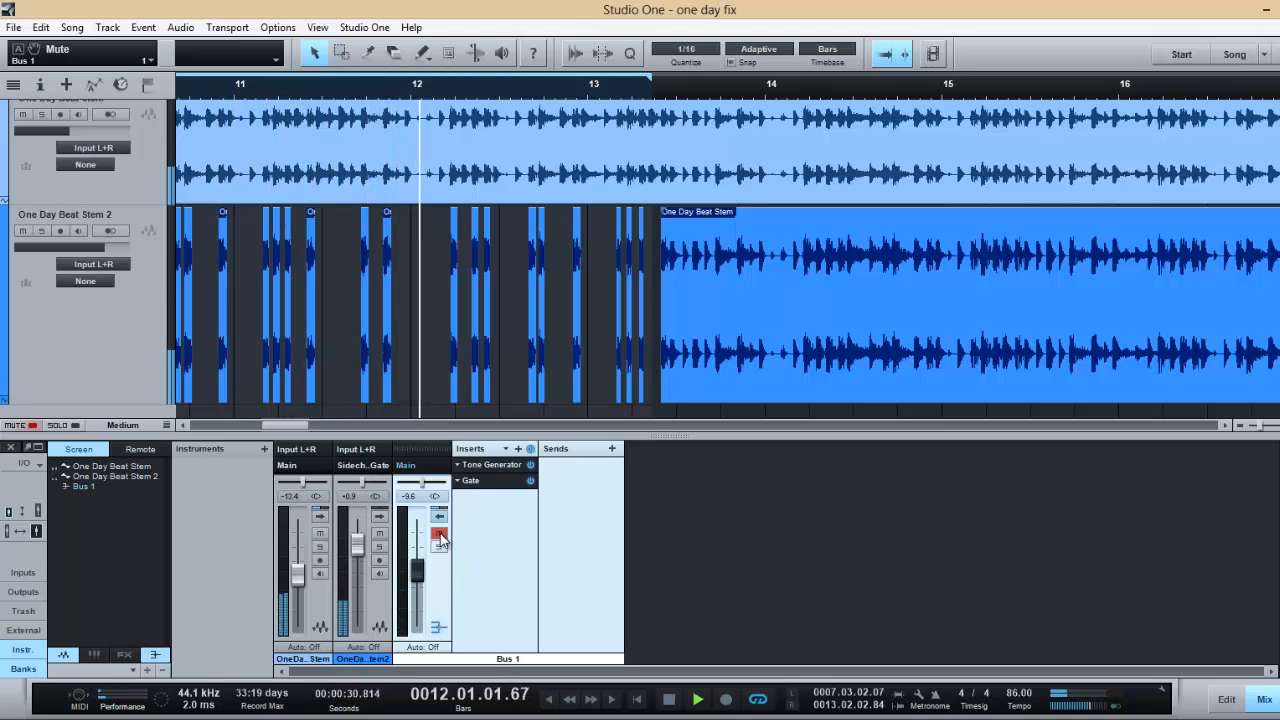
left_click(441, 537)
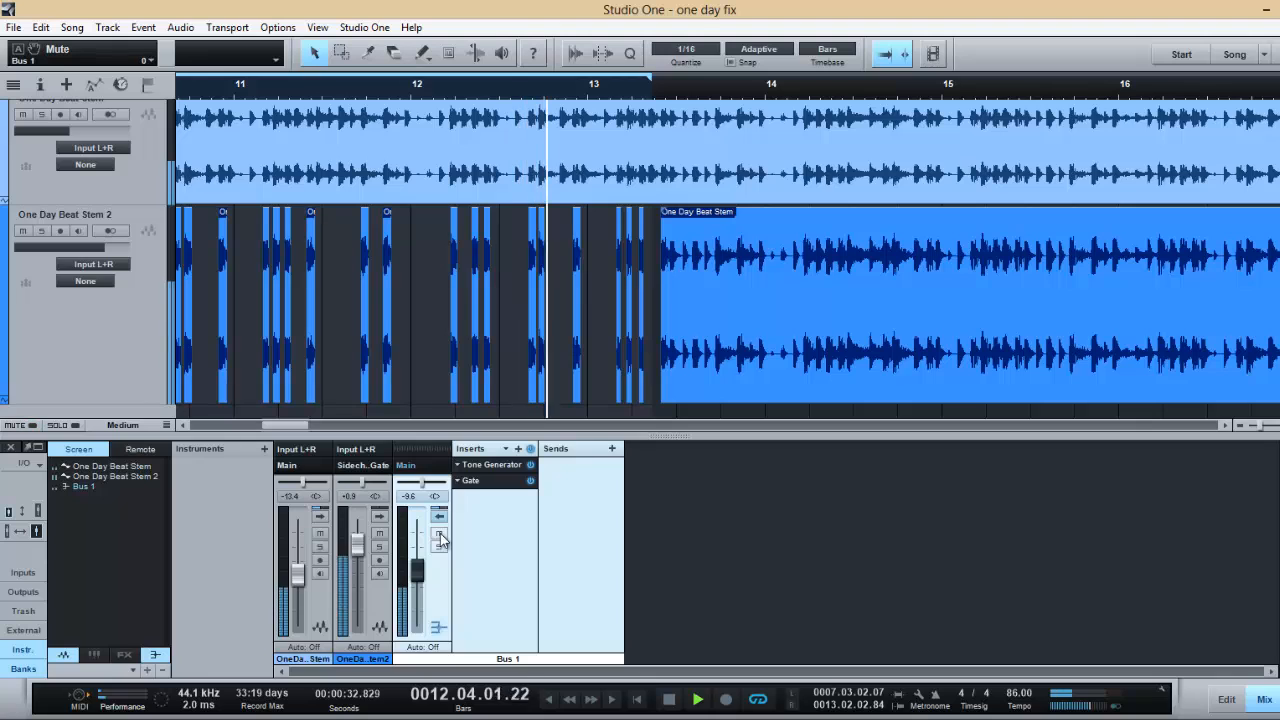
key("space")
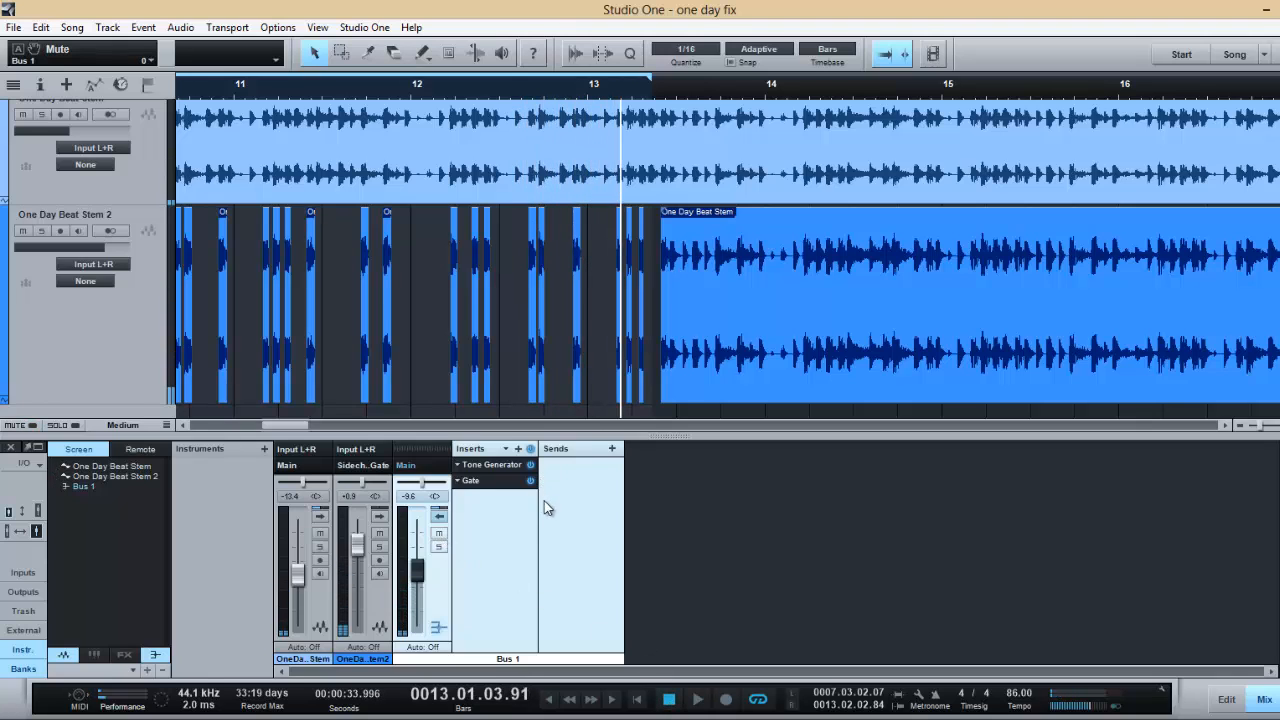
- Collapse the Bus 1 insert display and place the playhead just inside the loop start before bar 8
left_click(439, 516)
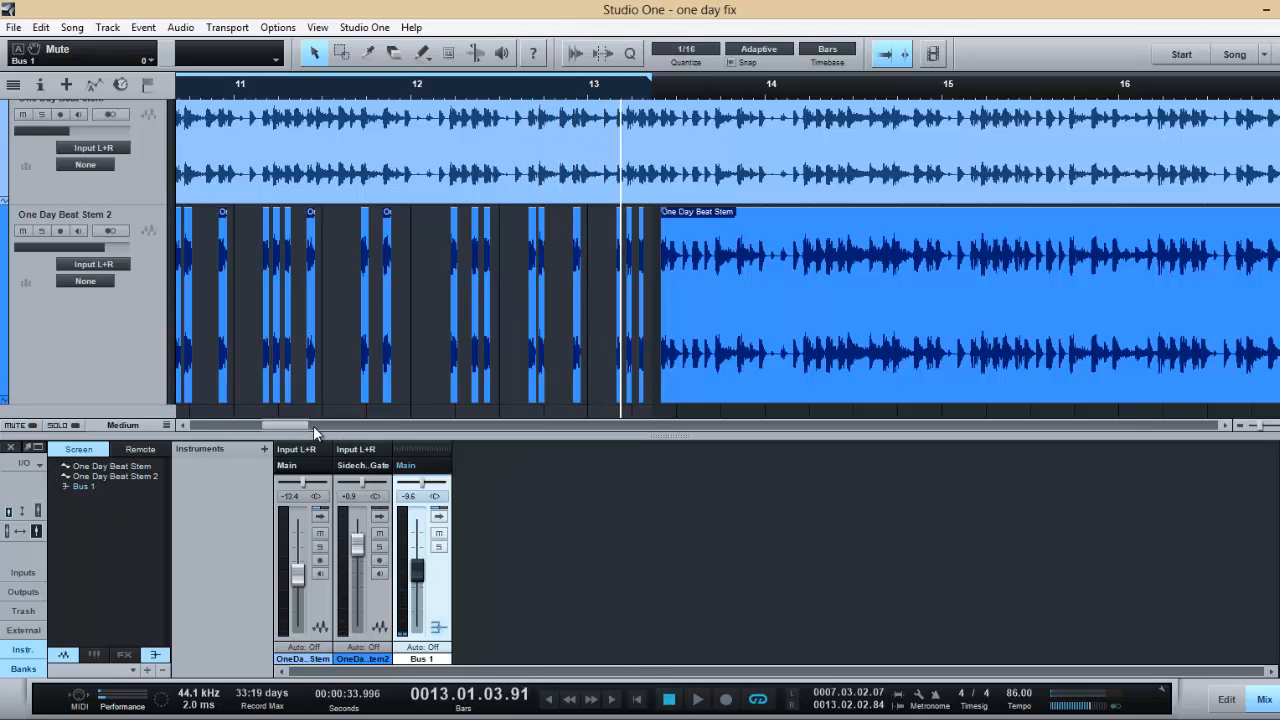
left_click_drag(314, 427, 287, 425)
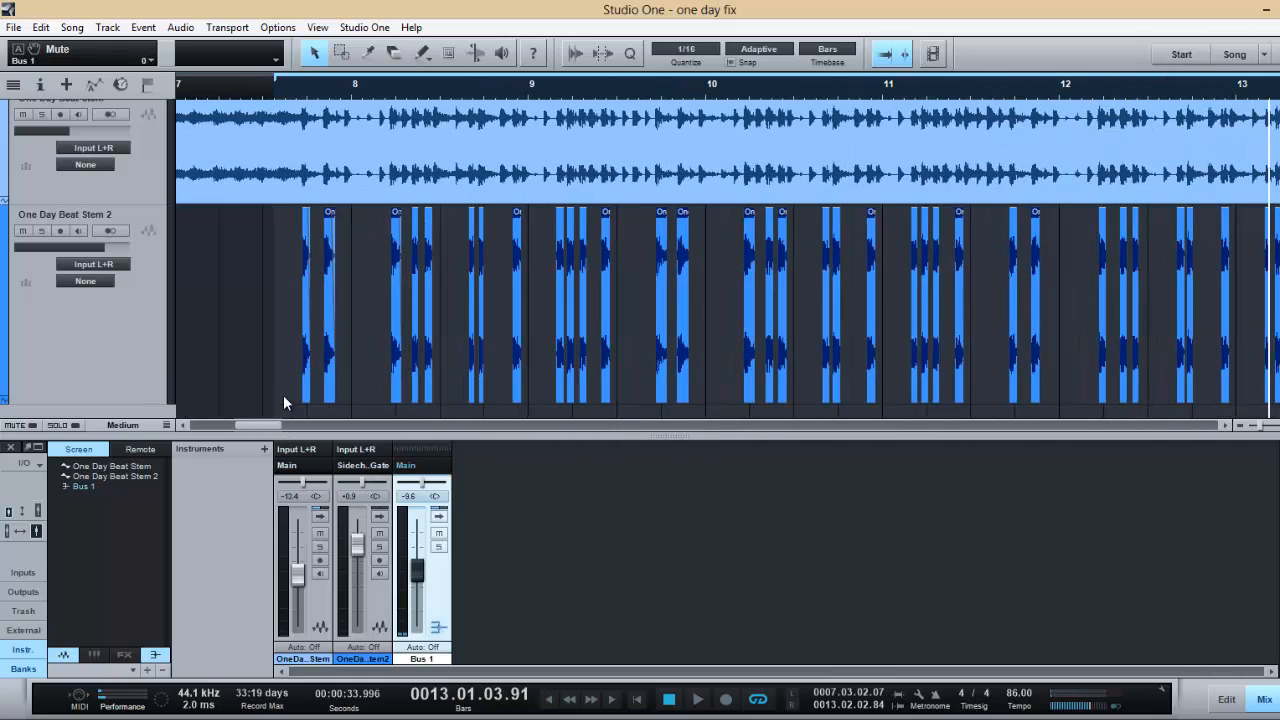
left_click(287, 96)
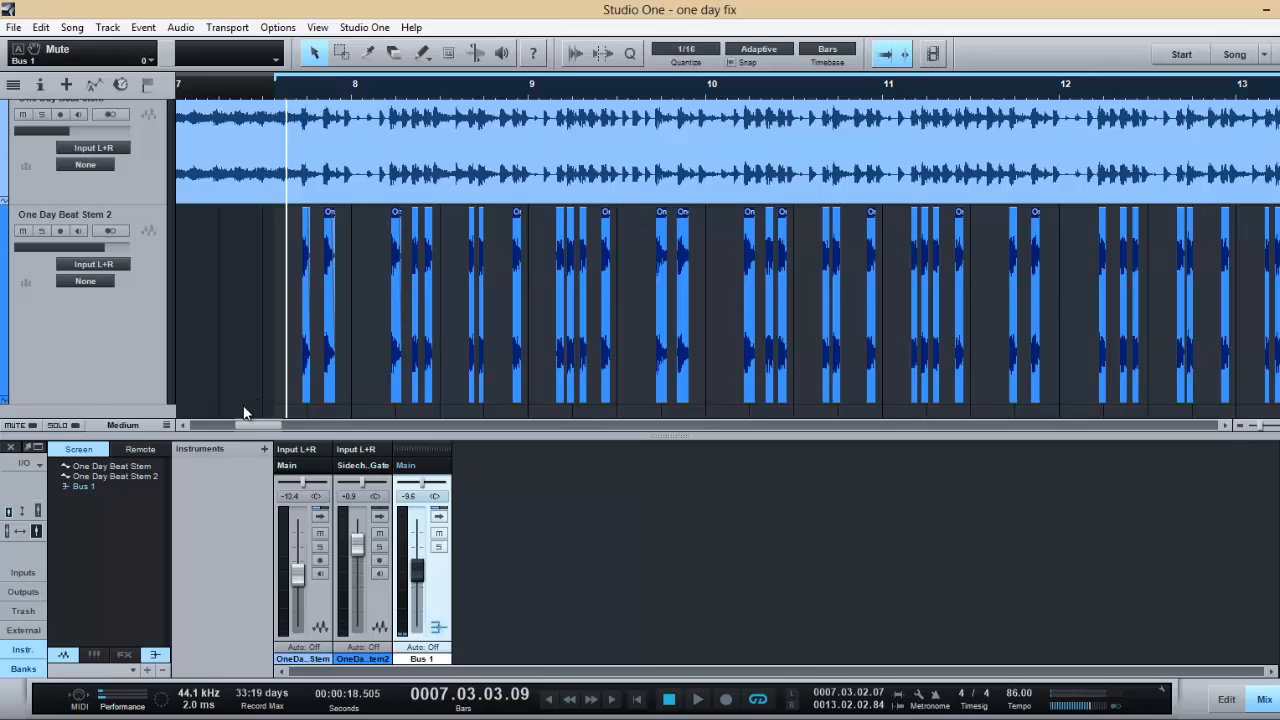
left_click_drag(246, 428, 236, 428)
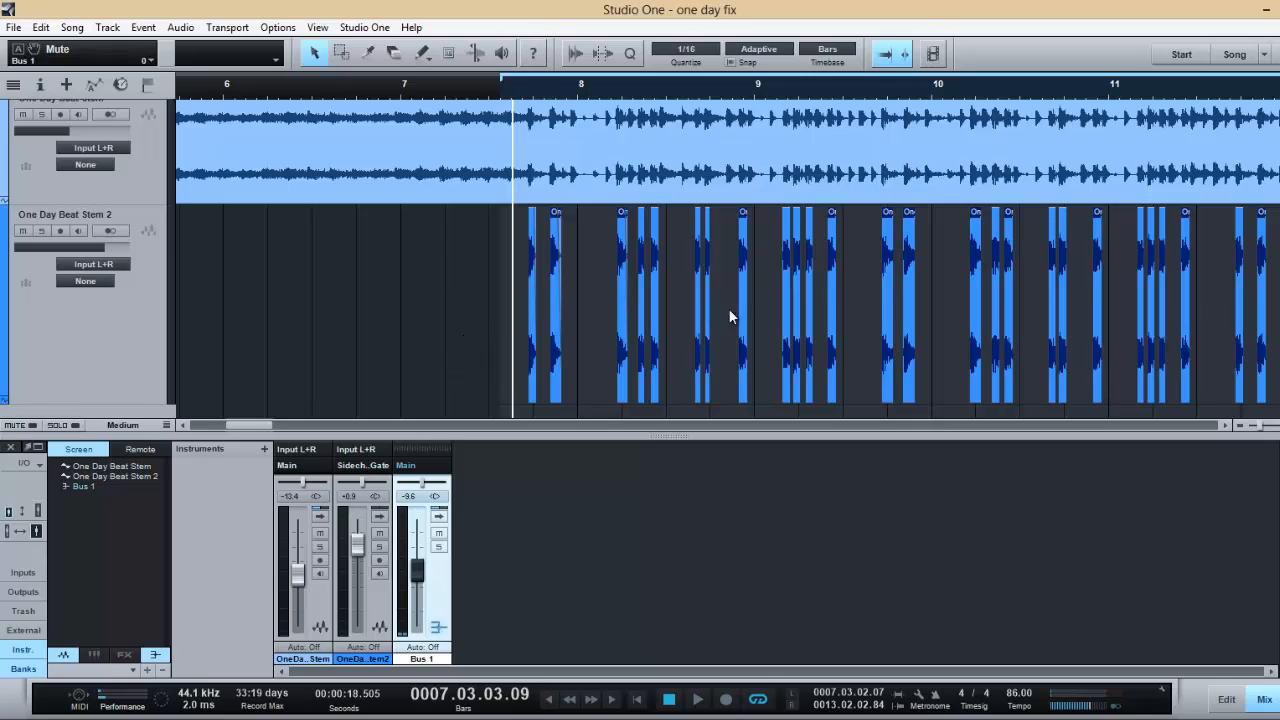
- Expand the One Day Beat Stem 2 and Bus 1 channels to review their inserts and sends
left_click(380, 516)
left_click(614, 518)
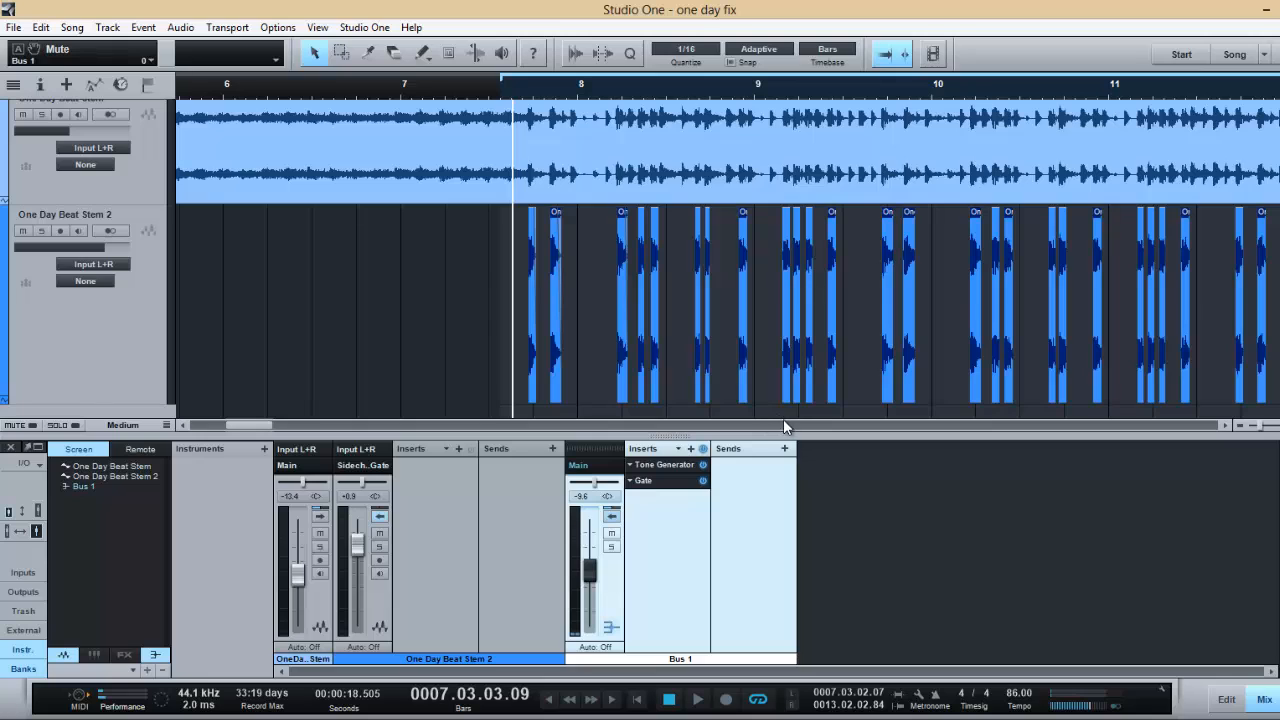
- Reduce the height of the One Day Beat Stem 2 track and select the One Day Beat Stem track
left_click(143, 385)
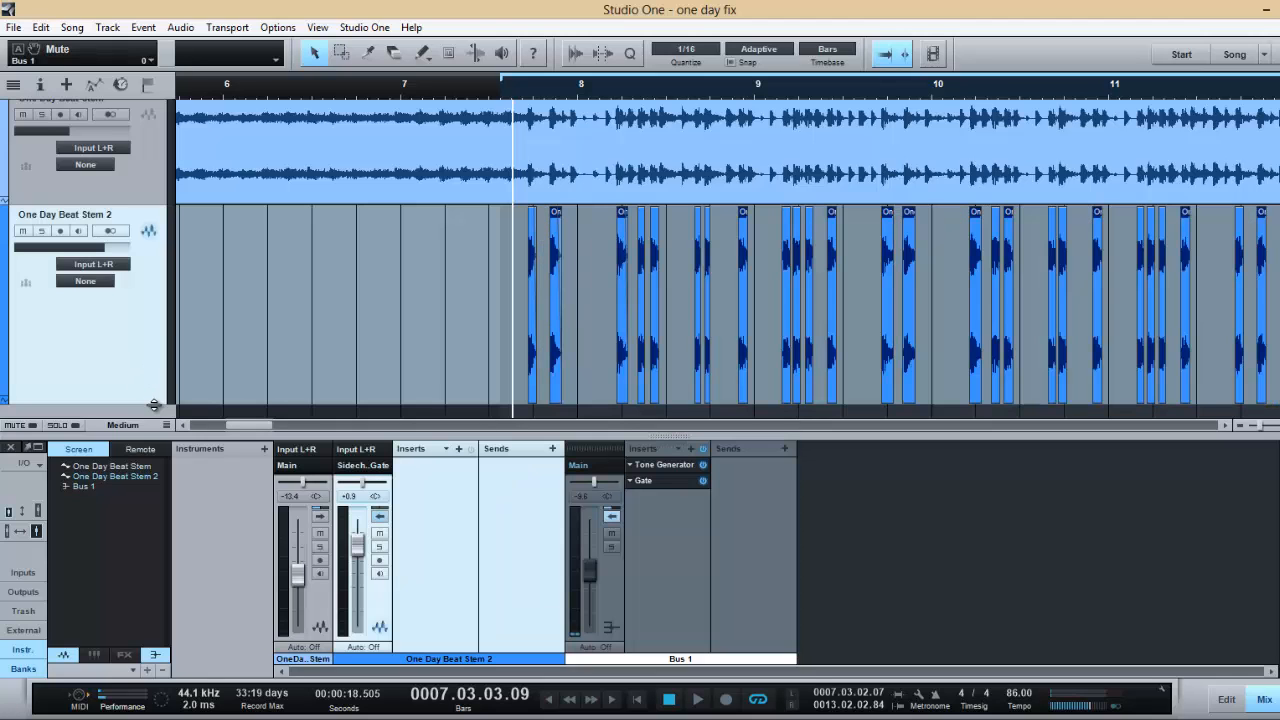
left_click_drag(154, 404, 155, 306)
left_click(97, 193)
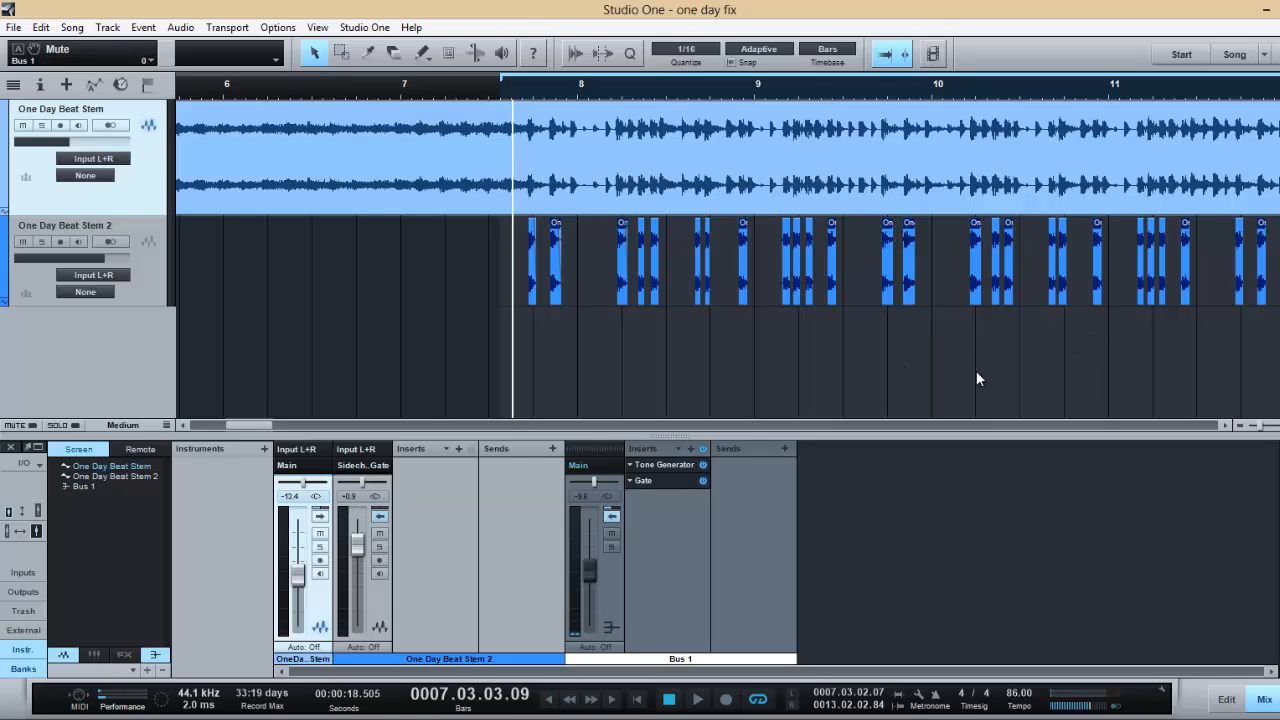
- Collapse the insert and send displays of One Day Beat Stem 2 and Bus 1
left_click(379, 516)
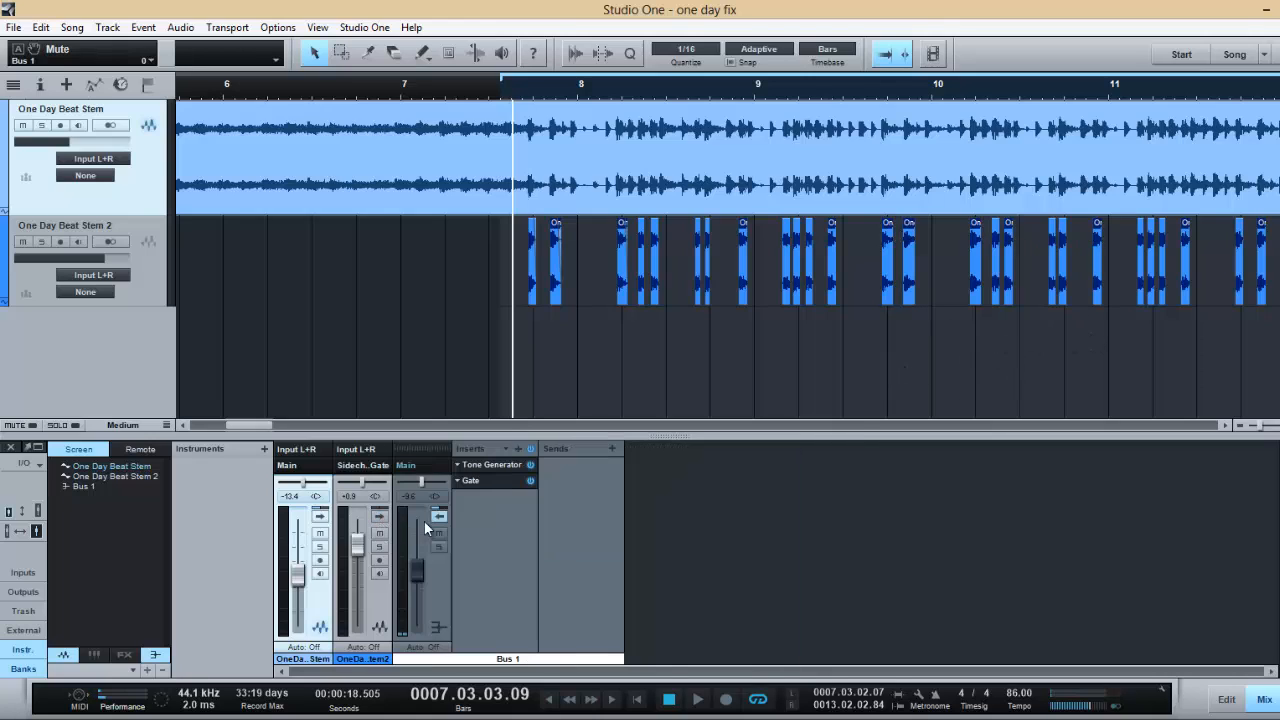
left_click(438, 516)
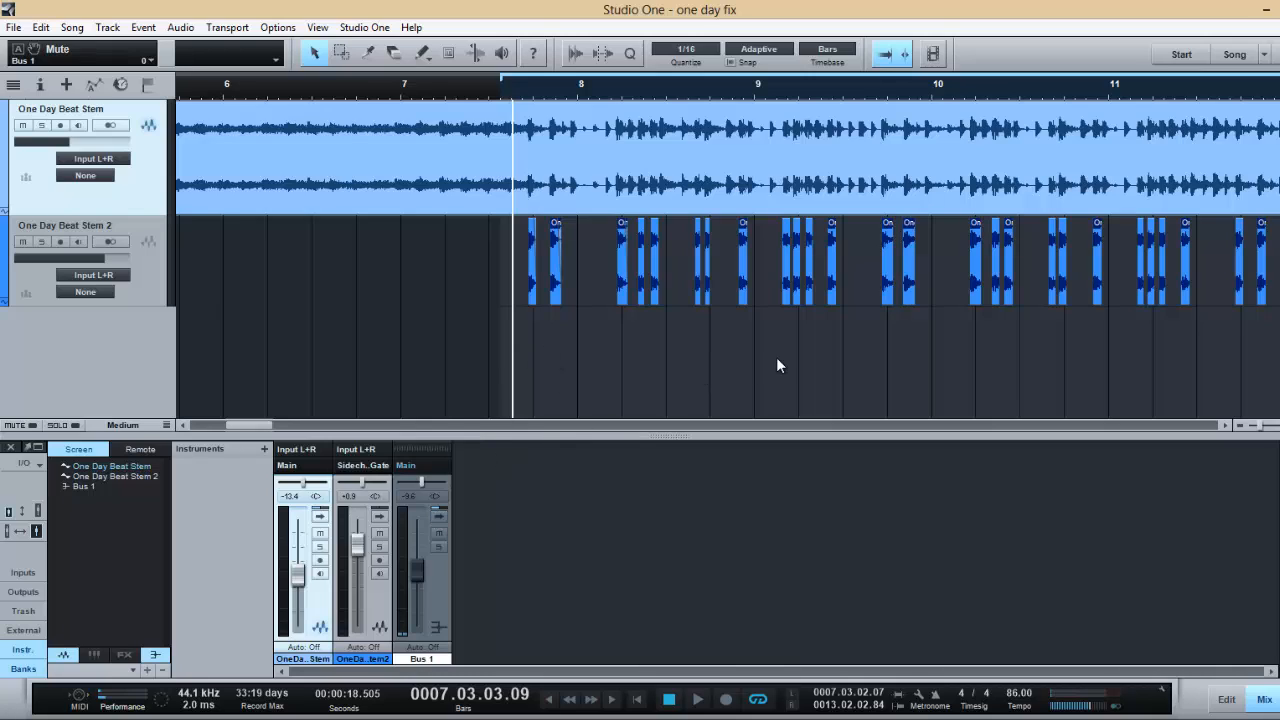